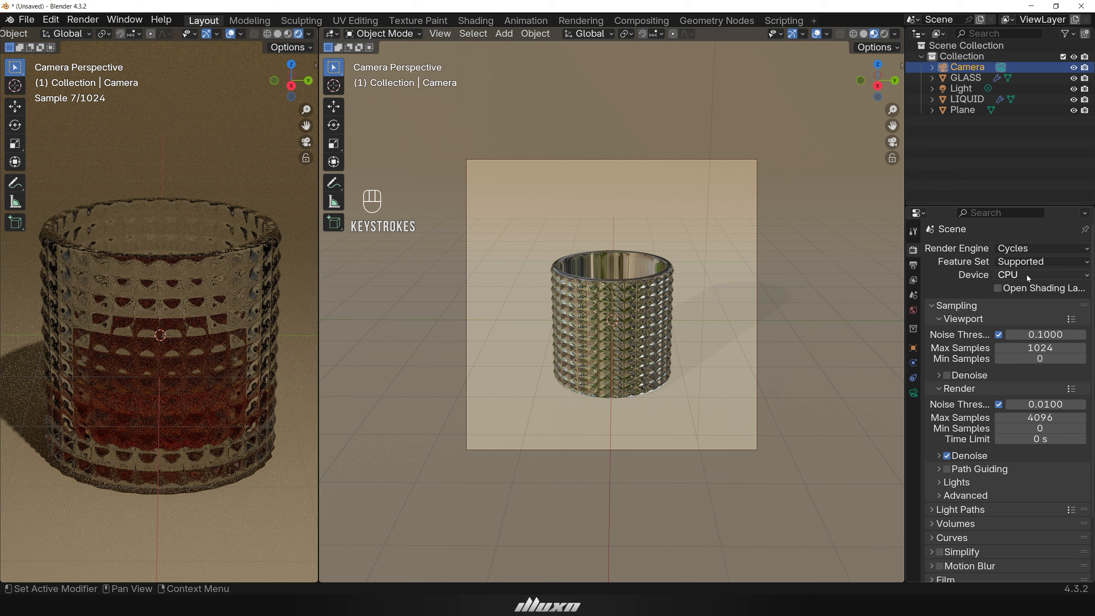
Set the Cycles render device to GPU Compute.
click(1027, 275)
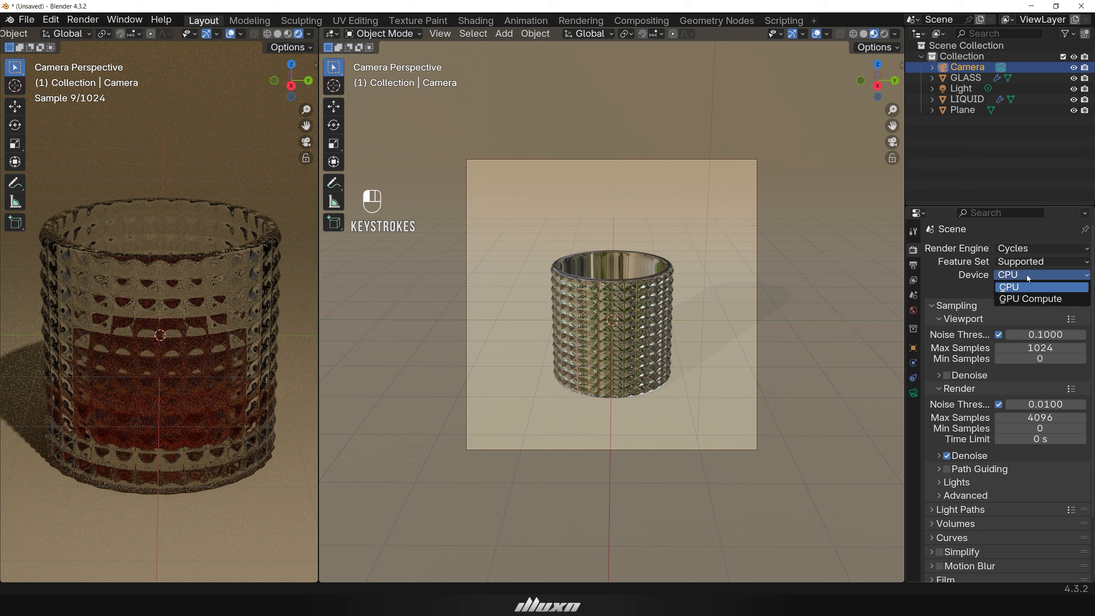
click(1027, 299)
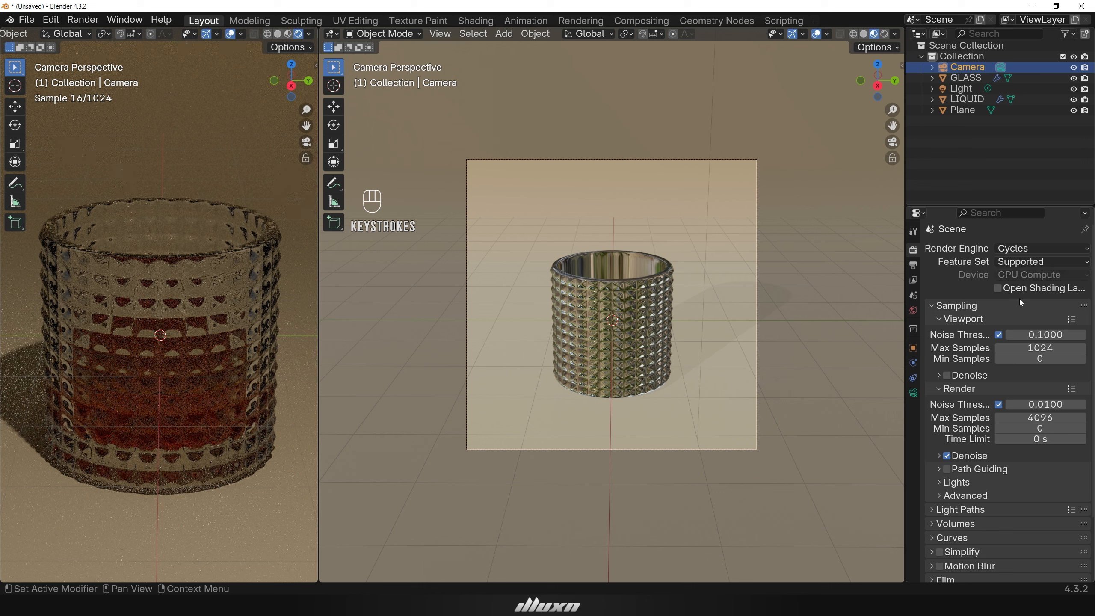
Switch the main viewport to solid shading.
click(845, 272)
scroll(843, 274, up, 2)
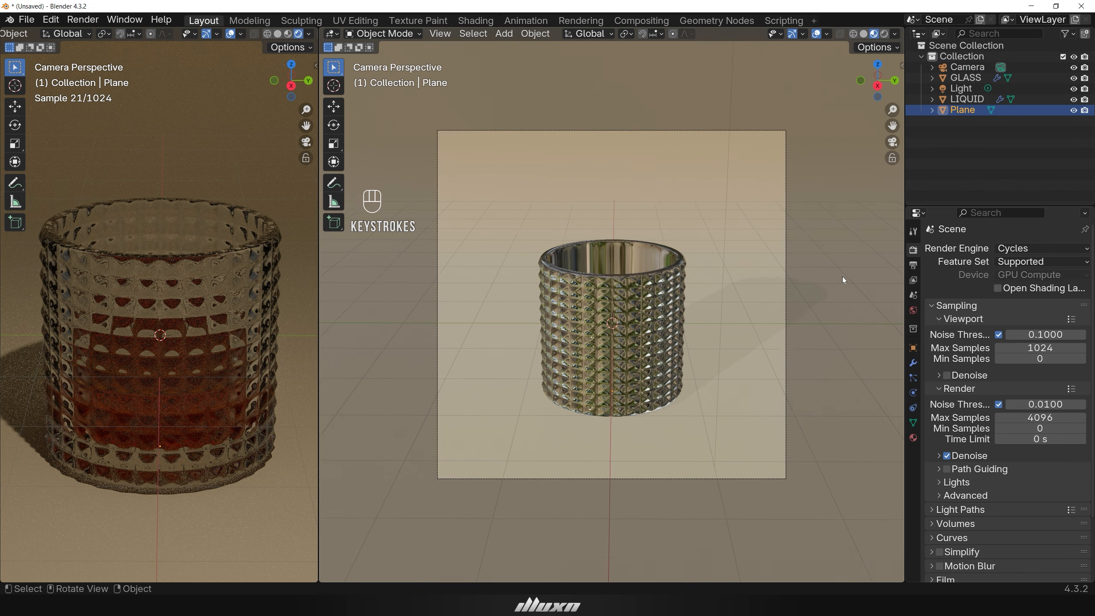
click(865, 35)
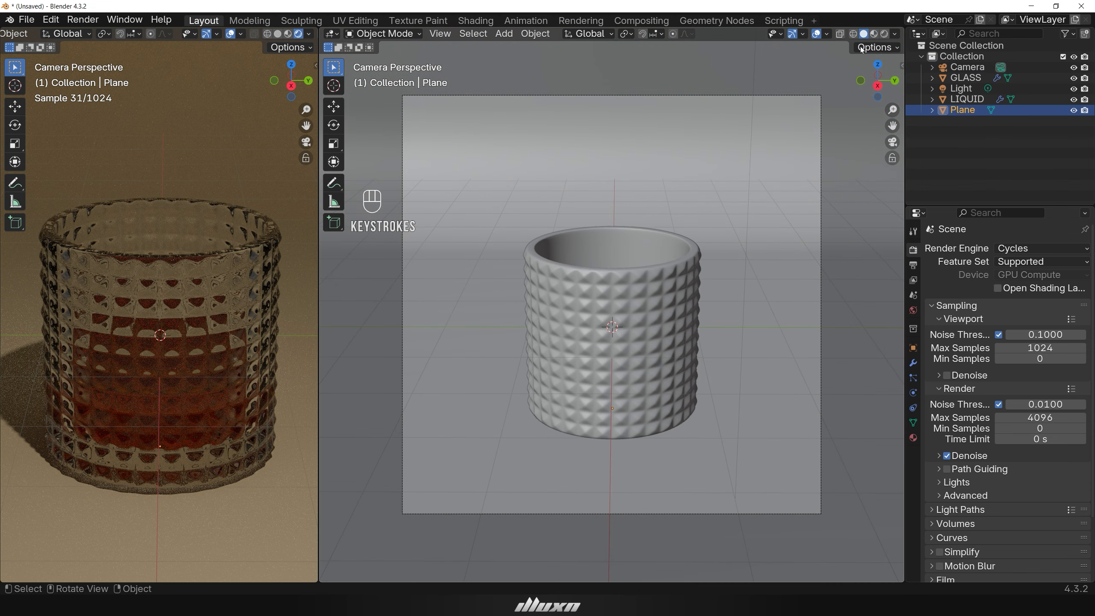
Hide the camera in the viewport.
middle_drag(847, 279, 799, 398)
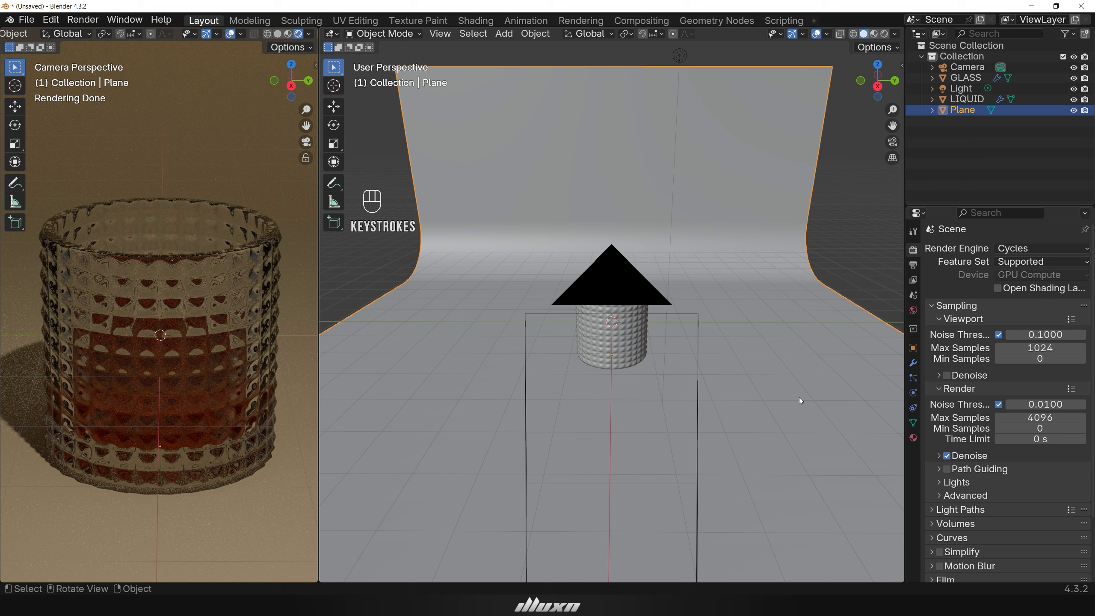
click(1074, 67)
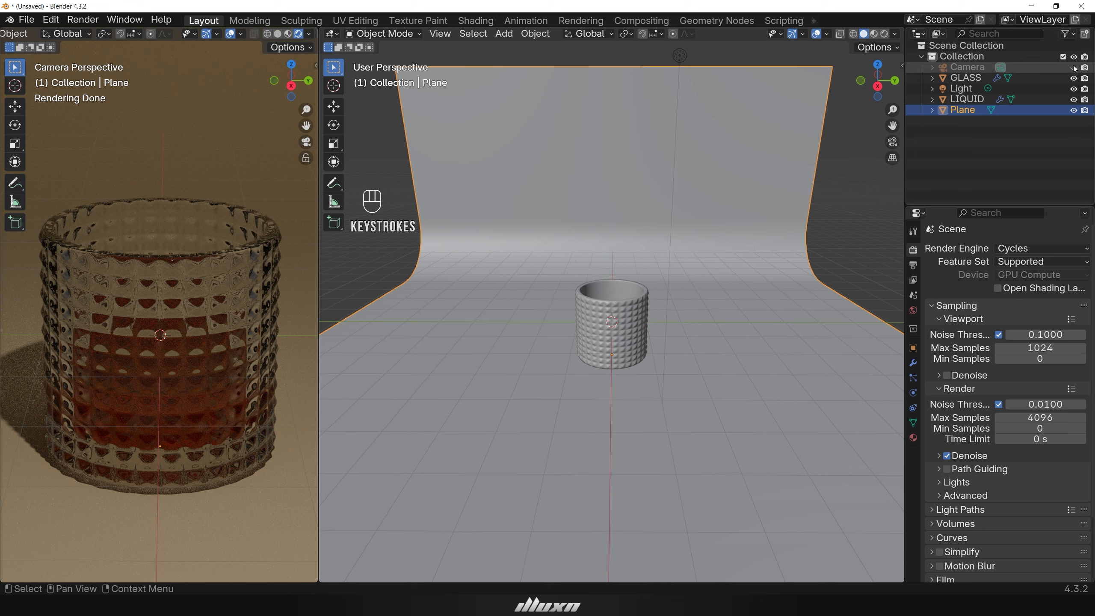
Delete the existing Light object.
click(973, 91)
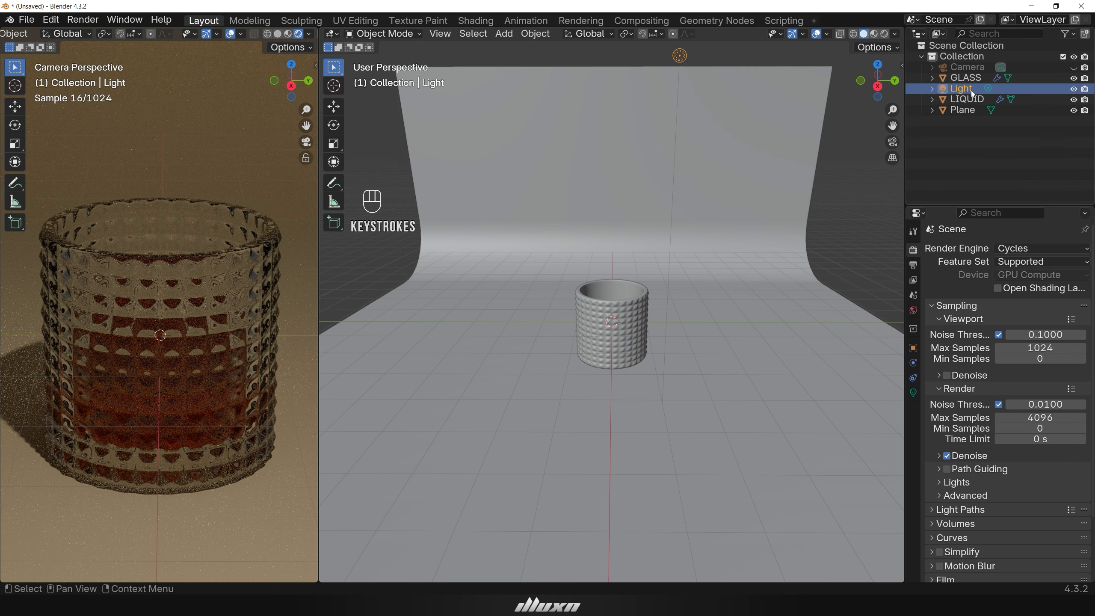
key(Delete)
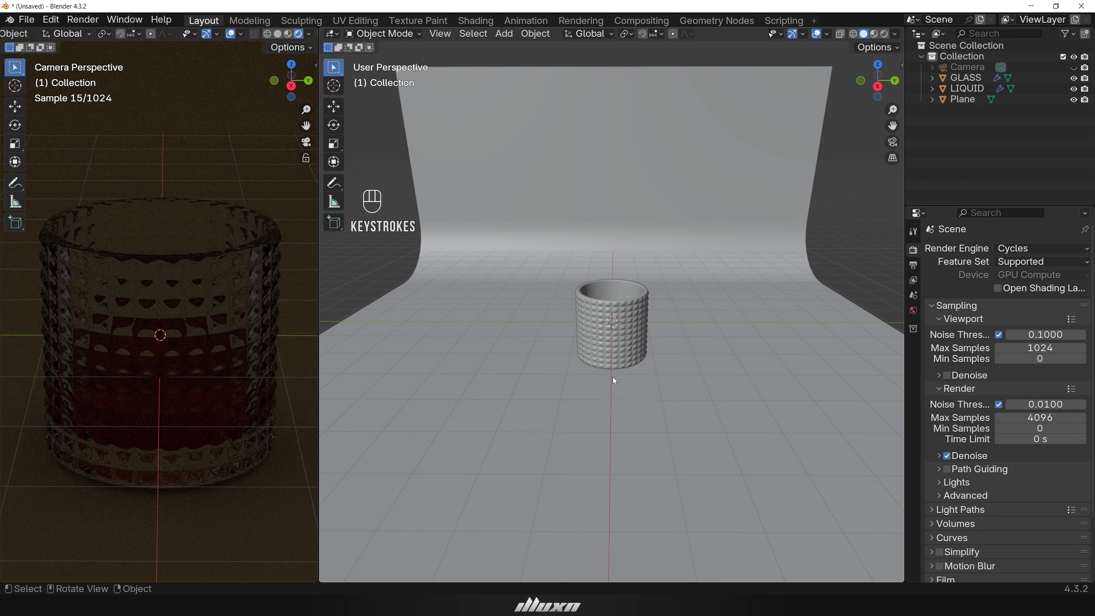
Add a point light to the scene.
scroll(617, 384, up, 2)
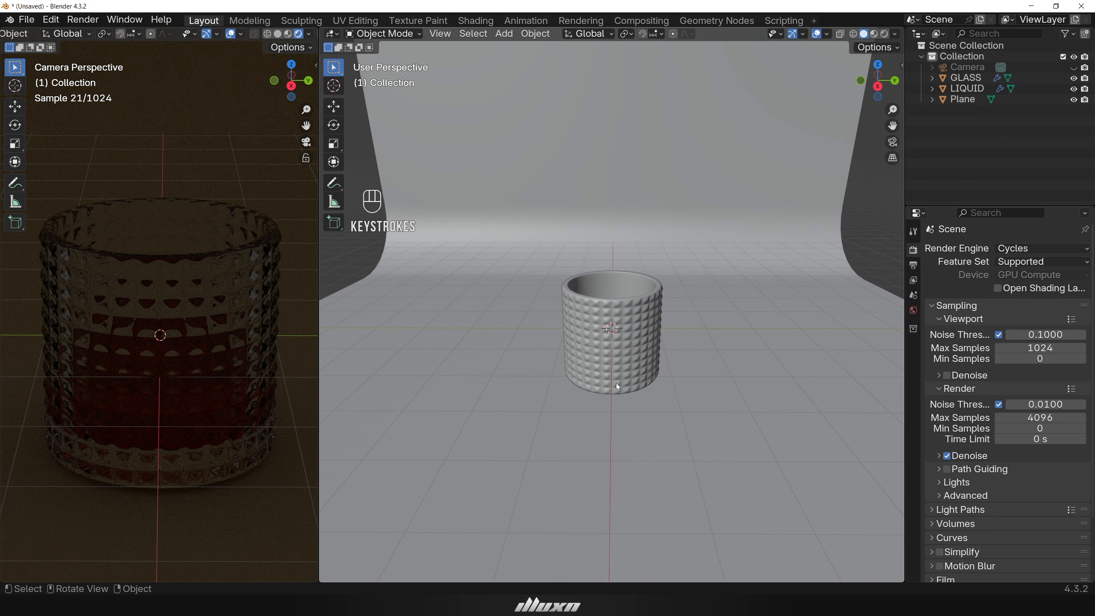
key(shift+a)
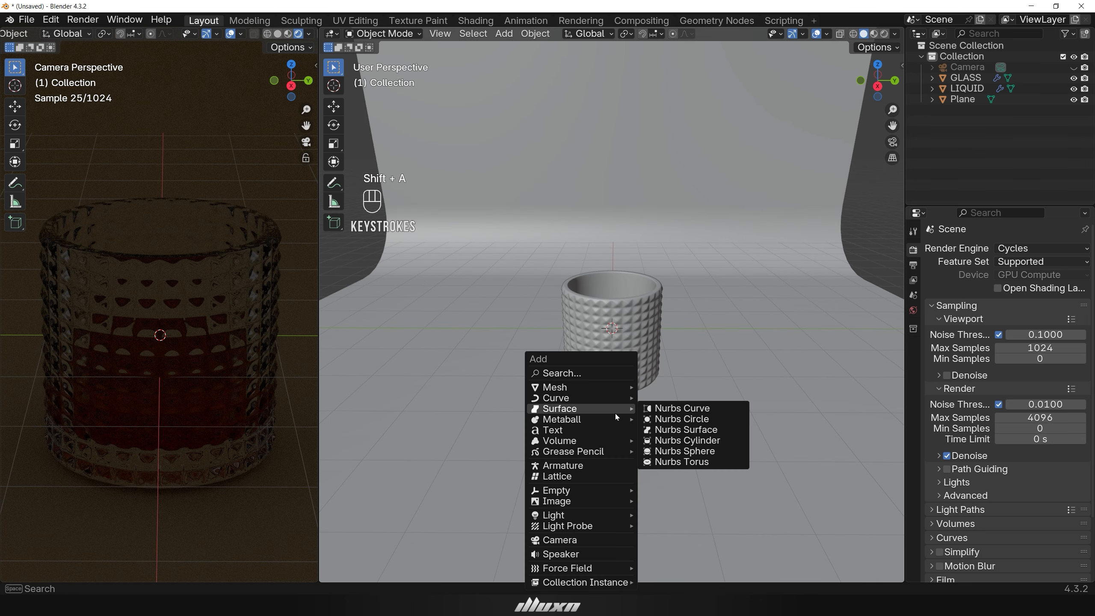
mouse_move(608, 515)
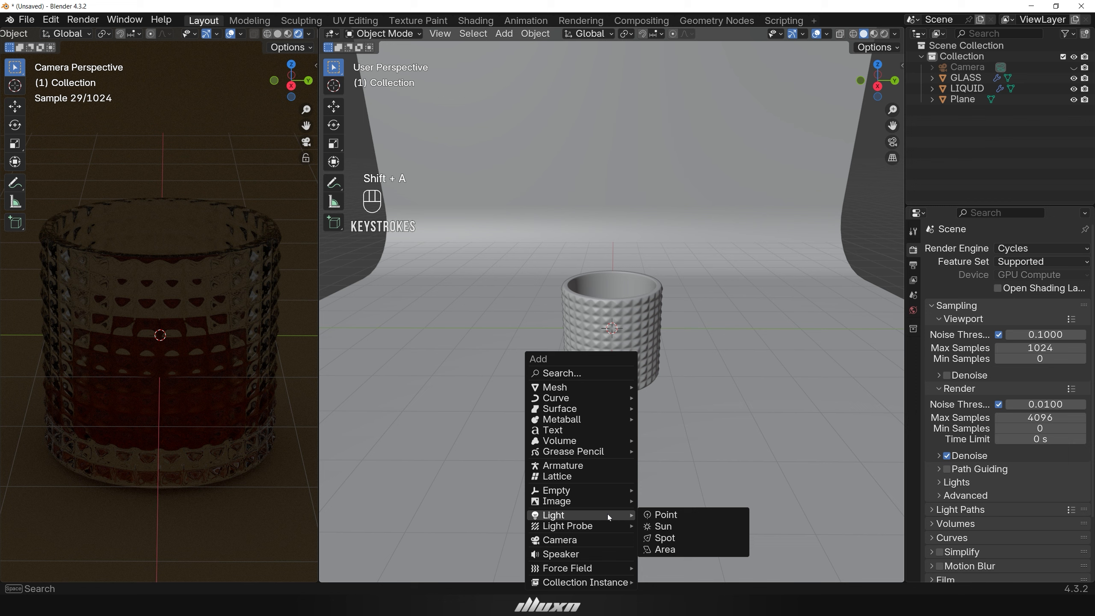
click(686, 516)
middle_drag(688, 441, 607, 349)
scroll(672, 346, up, 2)
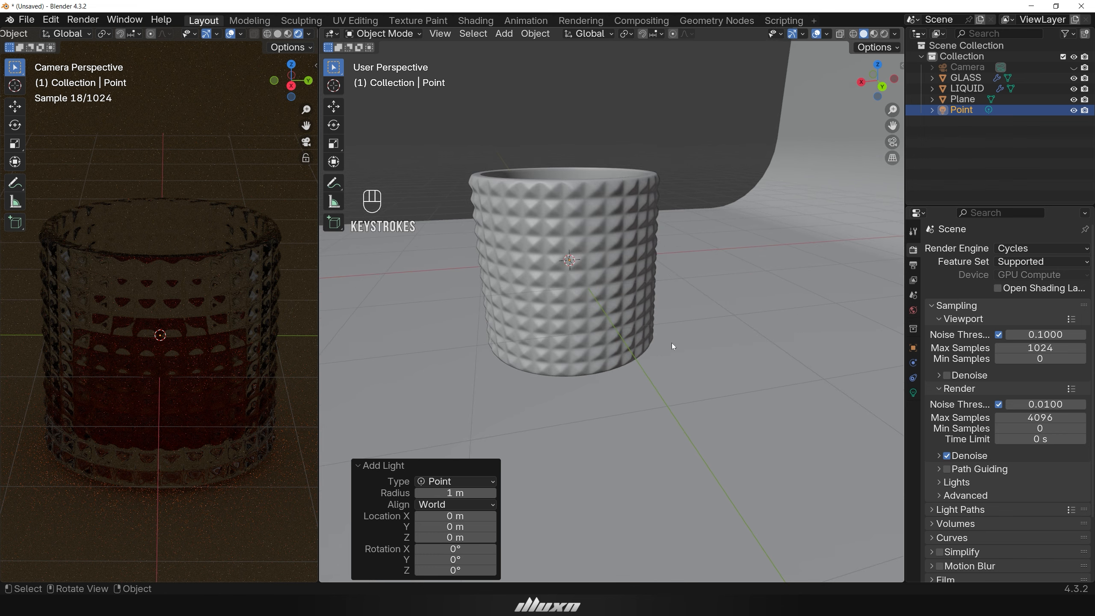
Move the point light along the X axis by about -2.46 m.
key(g)
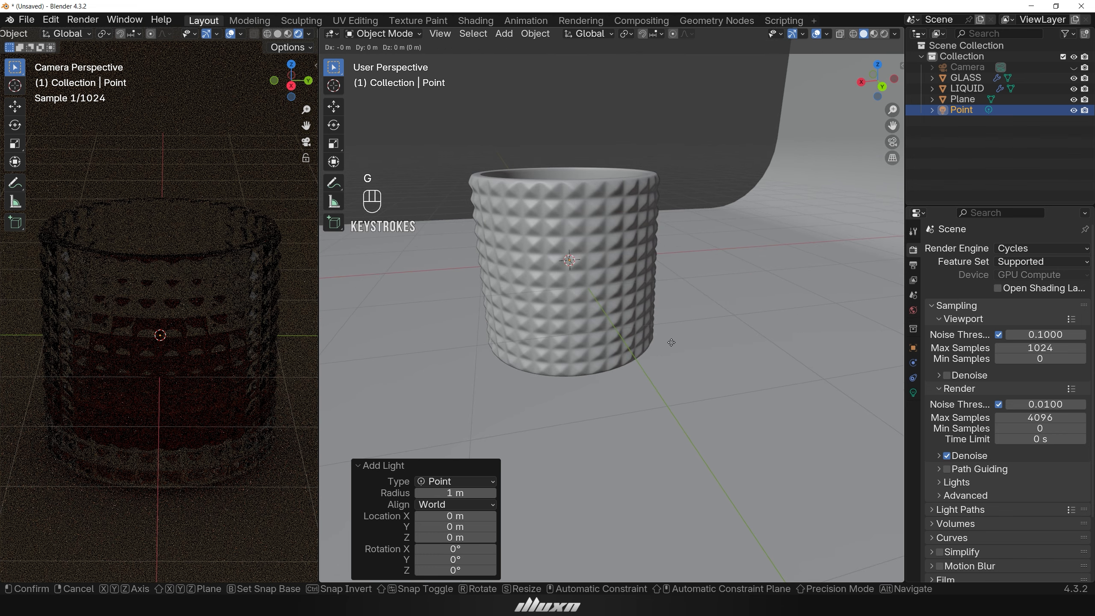
key(x)
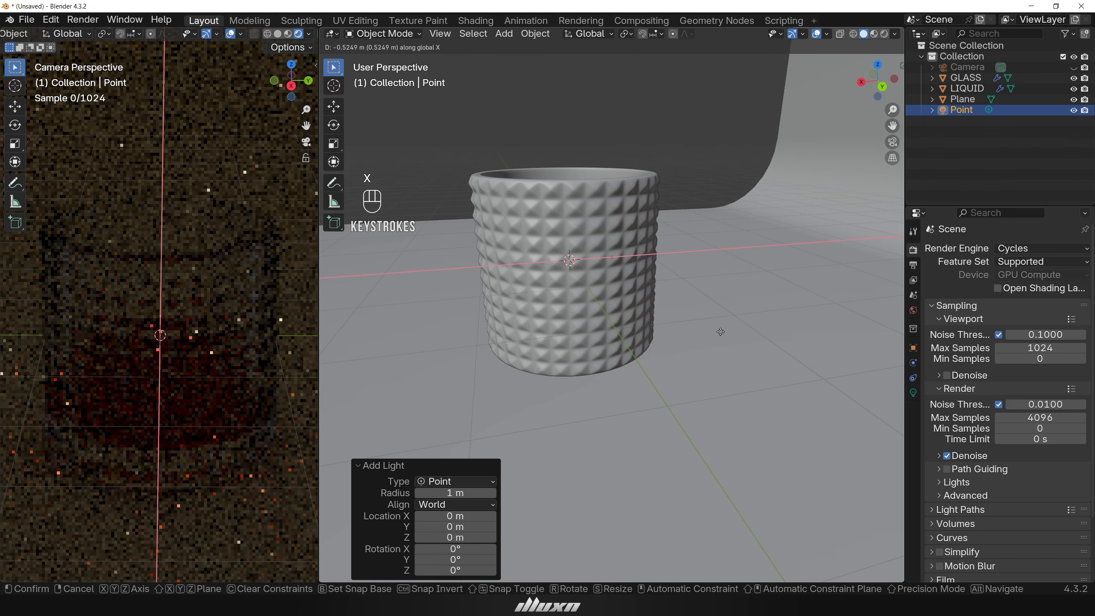
click(853, 310)
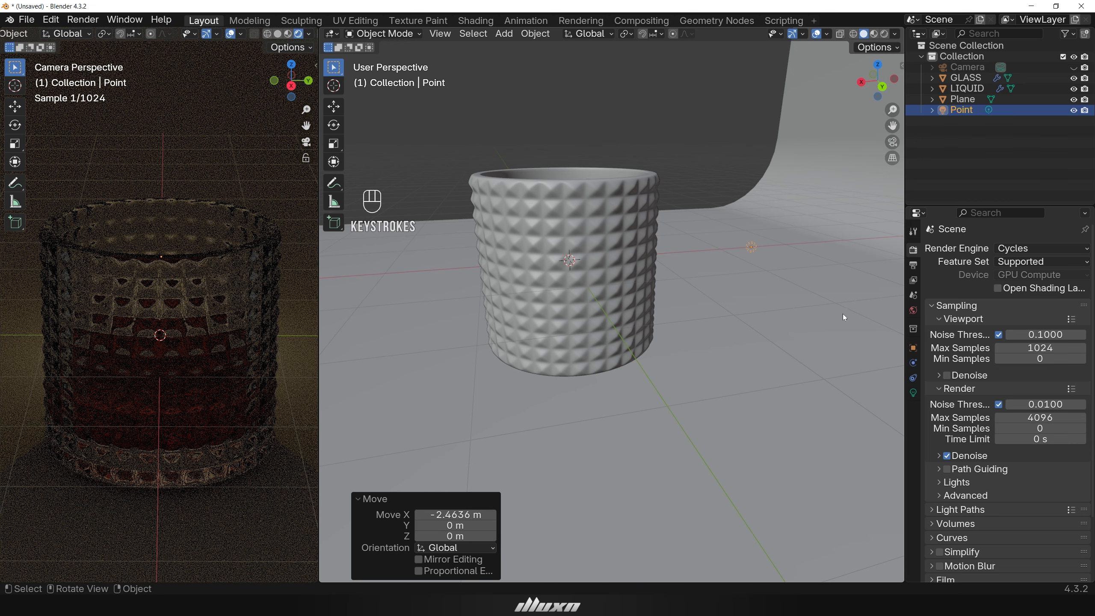
Move the point light down along the Z axis by about 0.4 m.
middle_drag(843, 313, 813, 309)
key(g)
key(z)
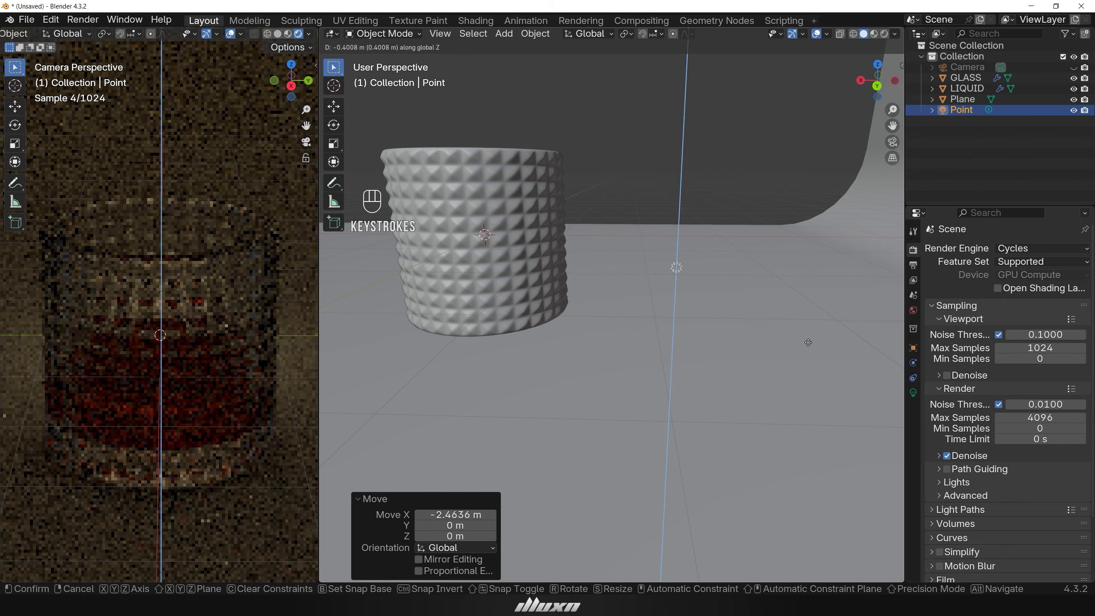
click(808, 343)
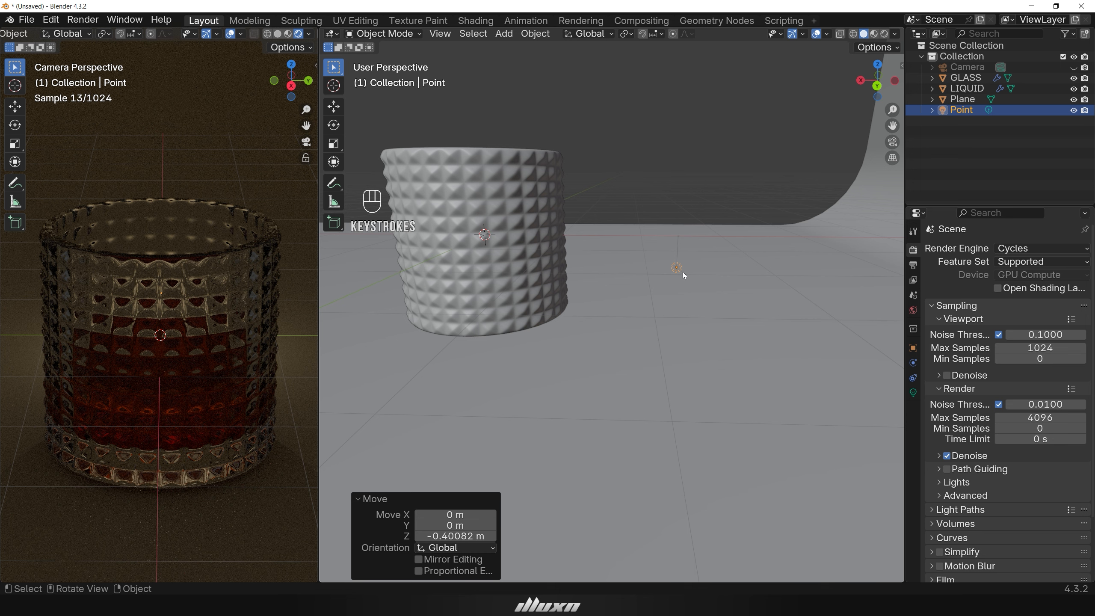
Set the point light's radius to 0.1 m and its power to 50 W.
click(913, 393)
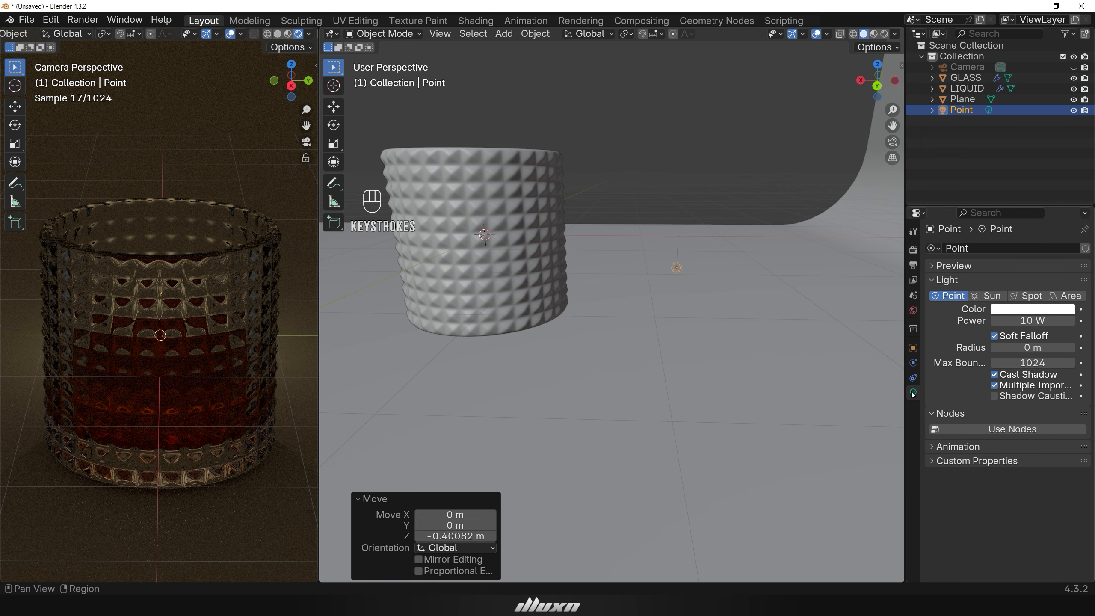
click(1033, 347)
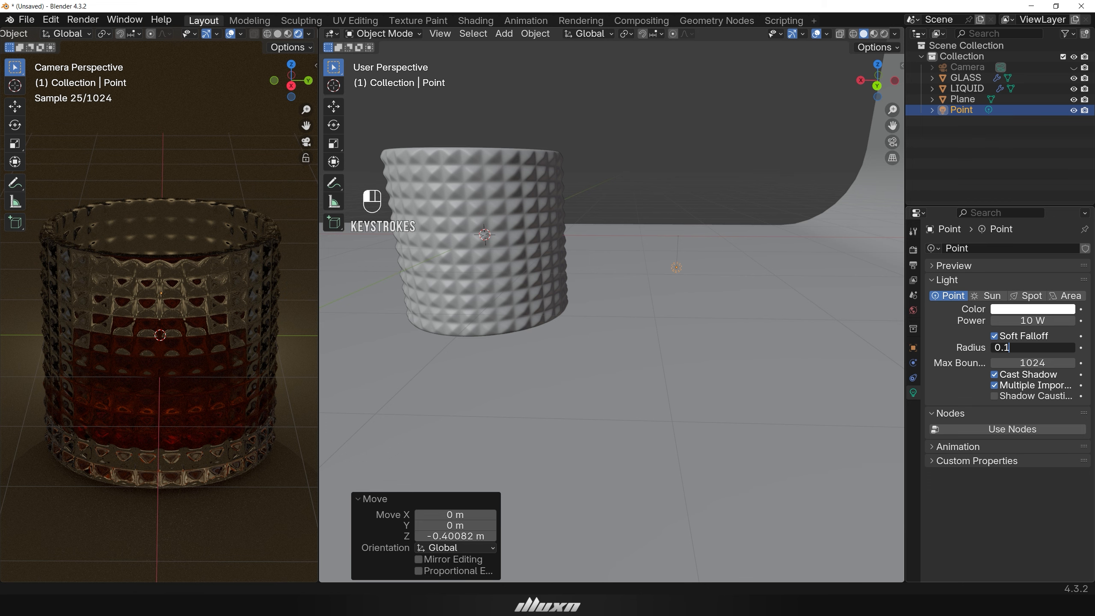
key(Return)
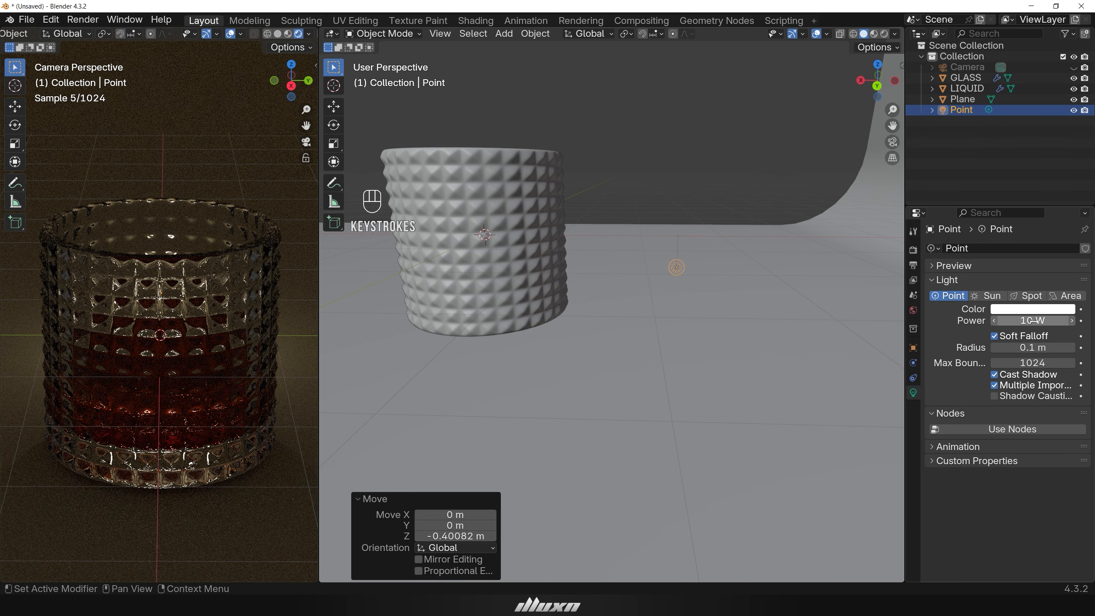
click(1034, 321)
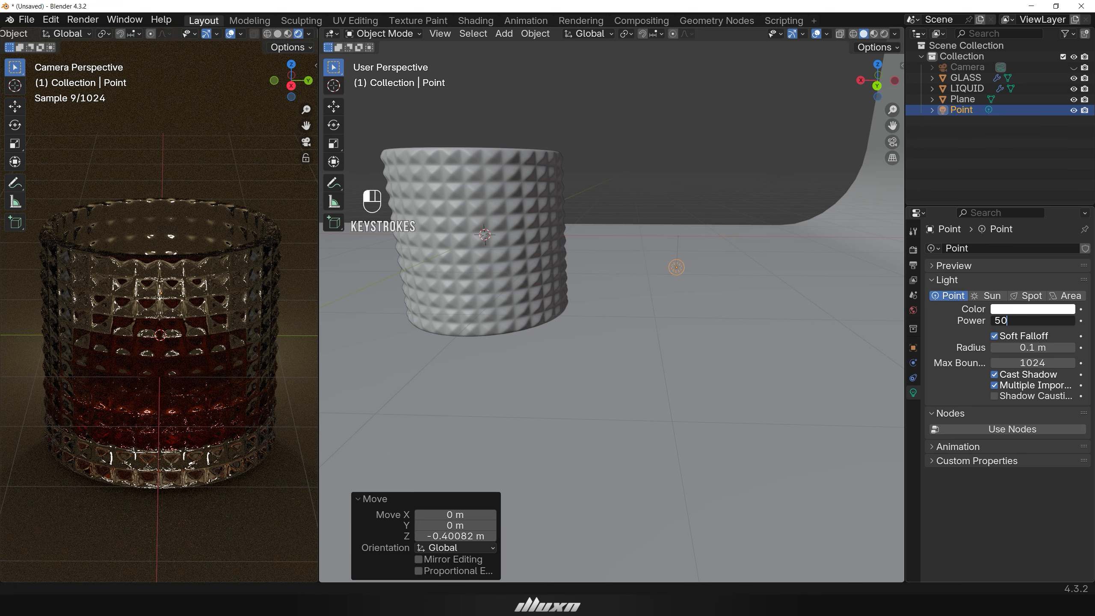
key(Return)
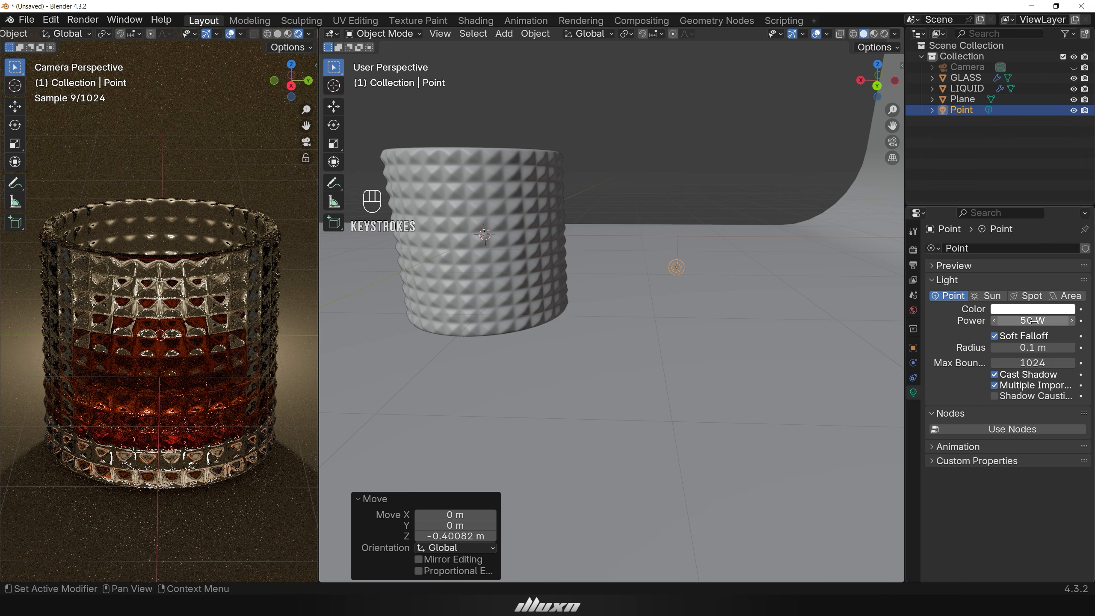
Add an area light to the scene.
scroll(577, 357, down, 5)
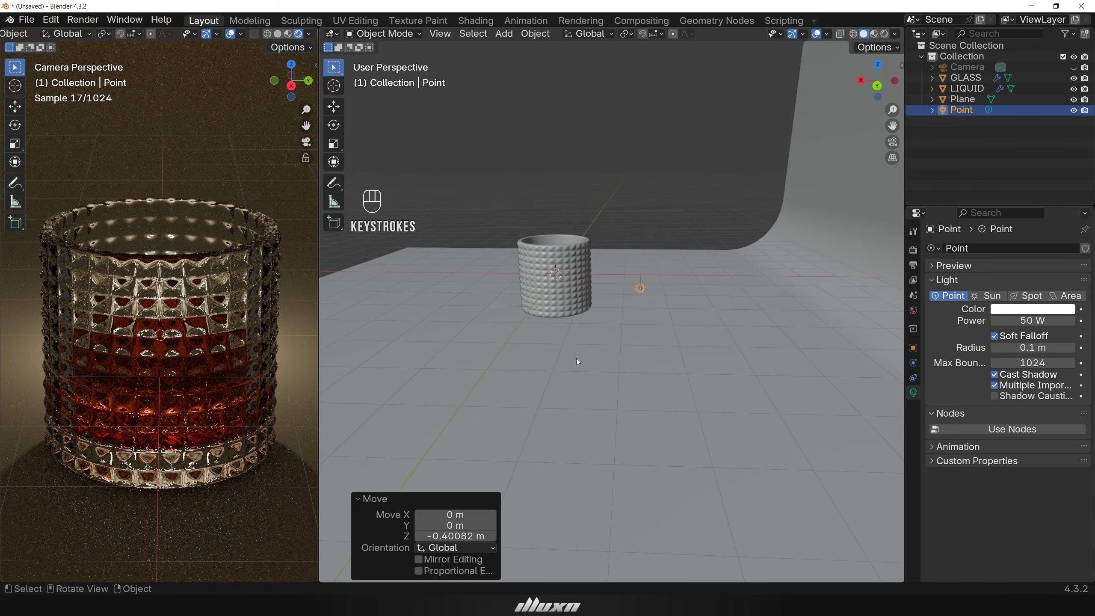
middle_drag(577, 358, 706, 367)
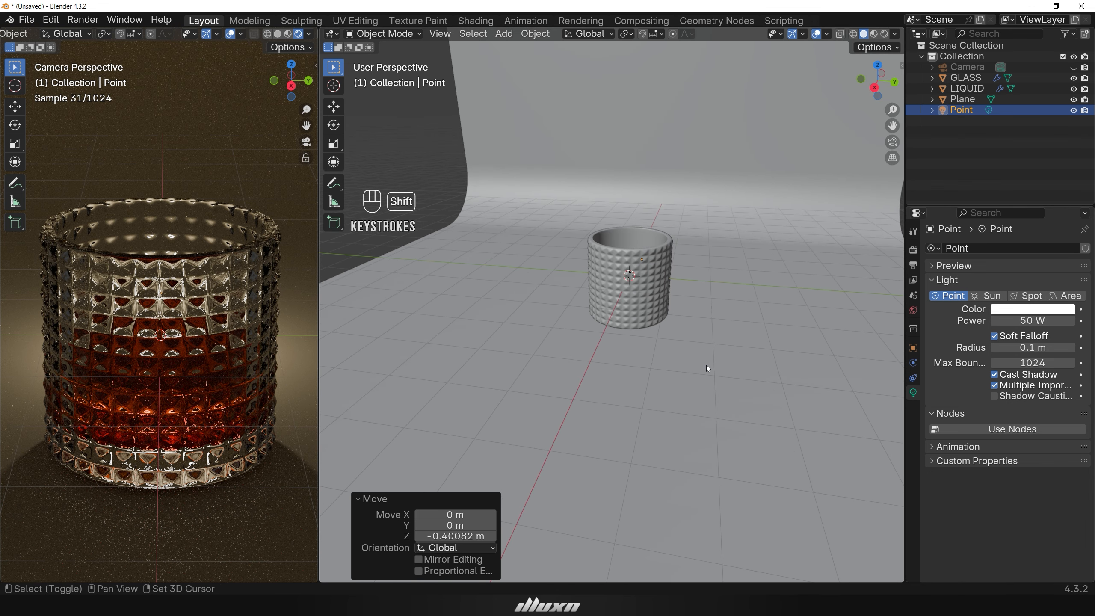
key(shift+a)
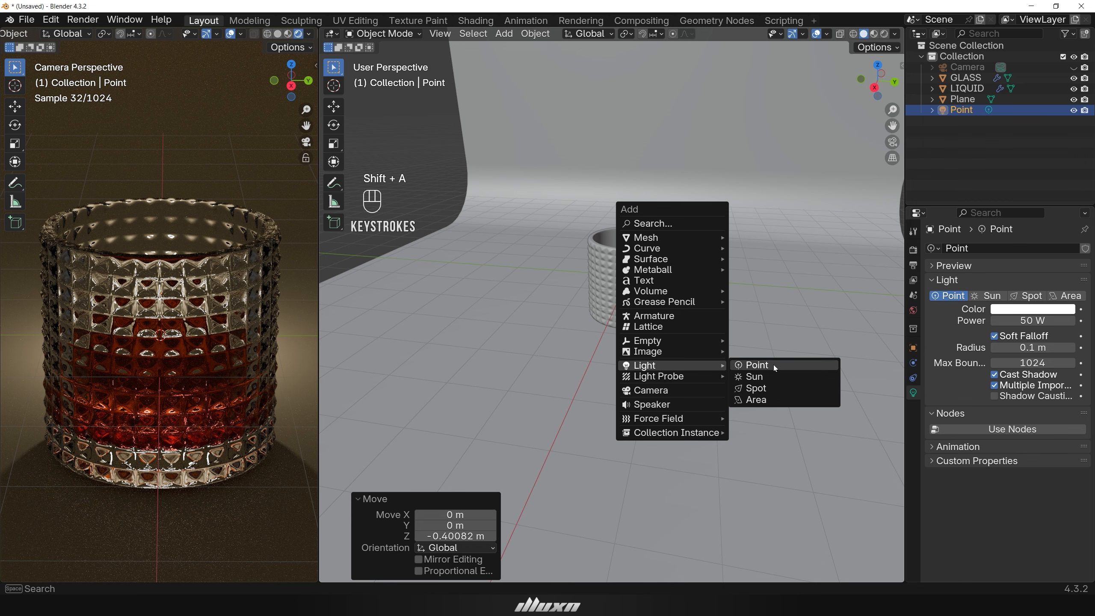
click(772, 401)
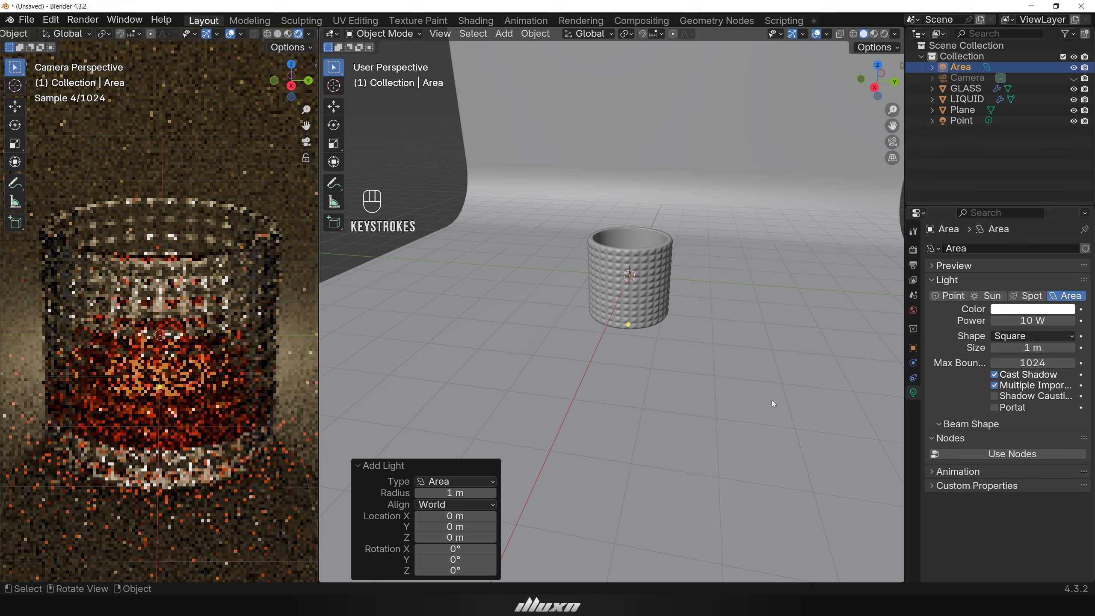
mouse_move(697, 362)
middle_down()
mouse_move(690, 345)
mouse_move(707, 350)
mouse_move(685, 375)
middle_up()
Move the area light up along the Z axis by about 5 m.
key(g)
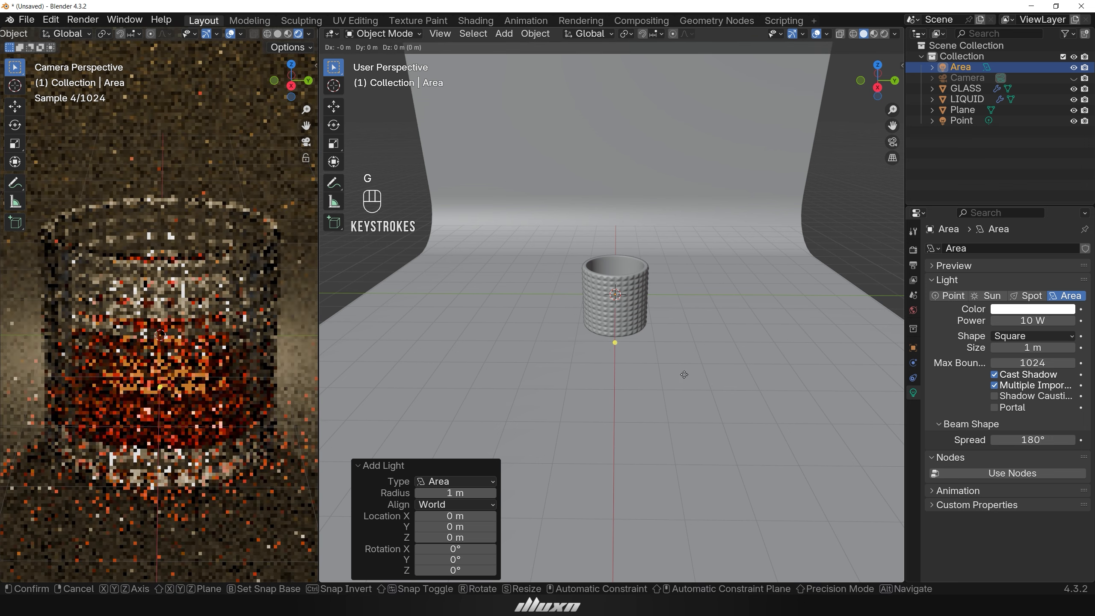
key(z)
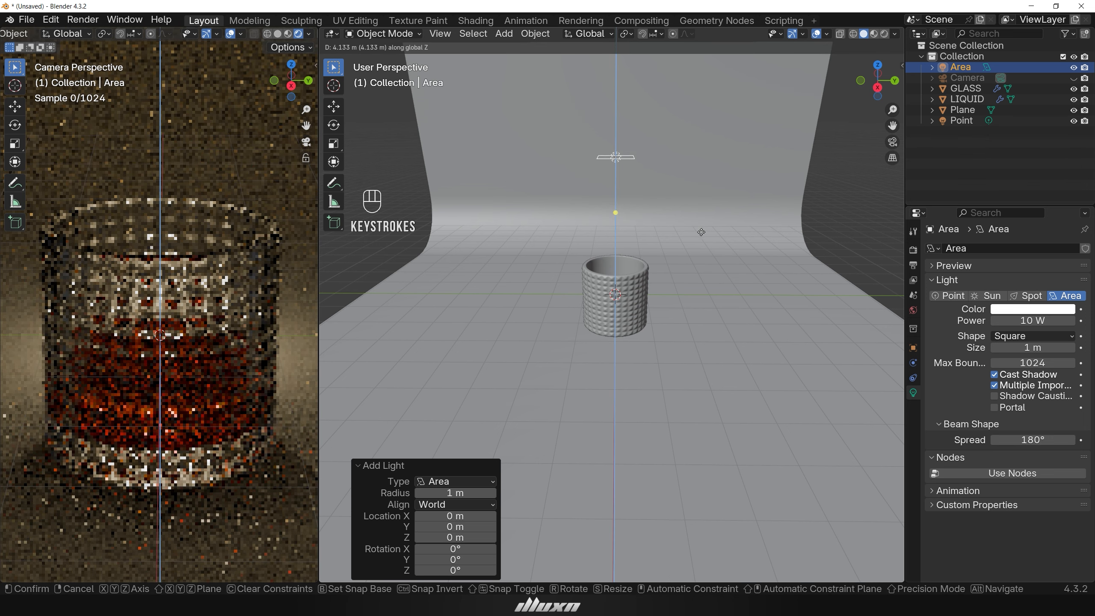
click(705, 204)
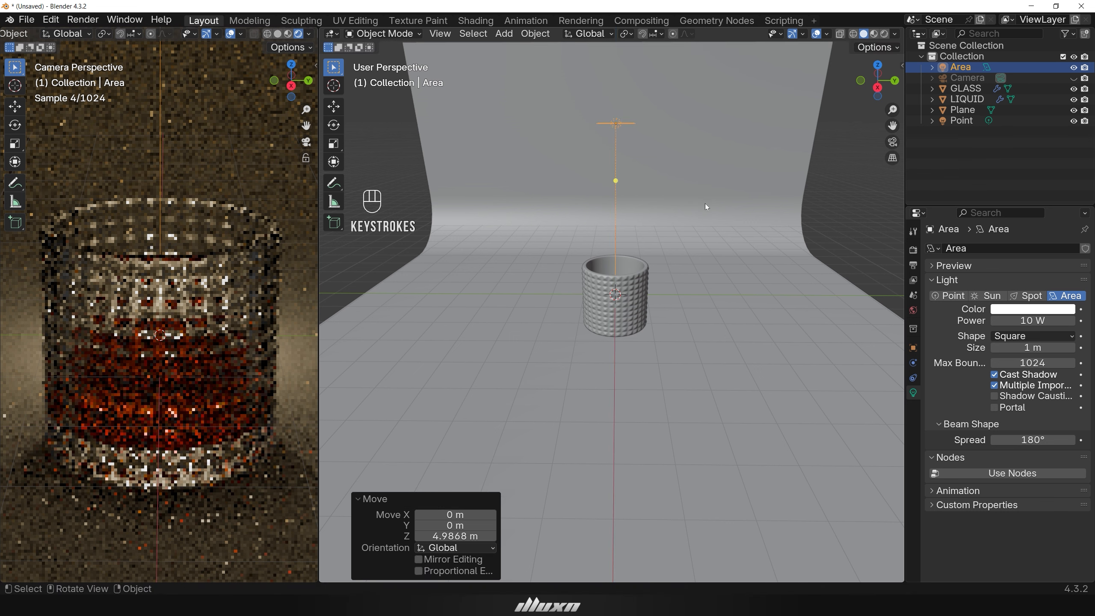
Set the area light's power to 100 W.
click(1027, 321)
text(1)
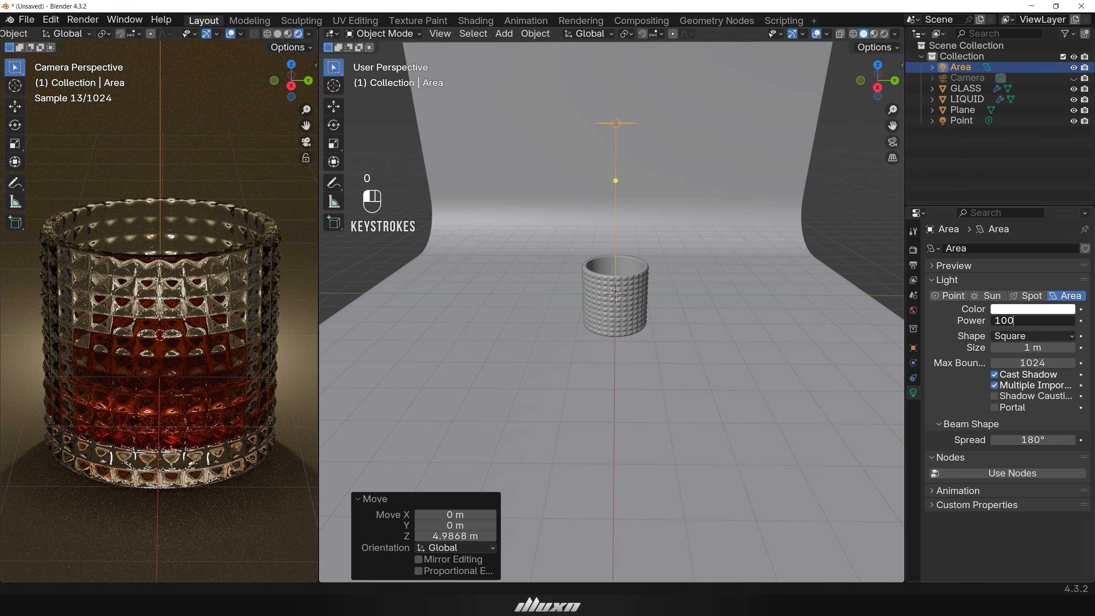
text(00)
key(Return)
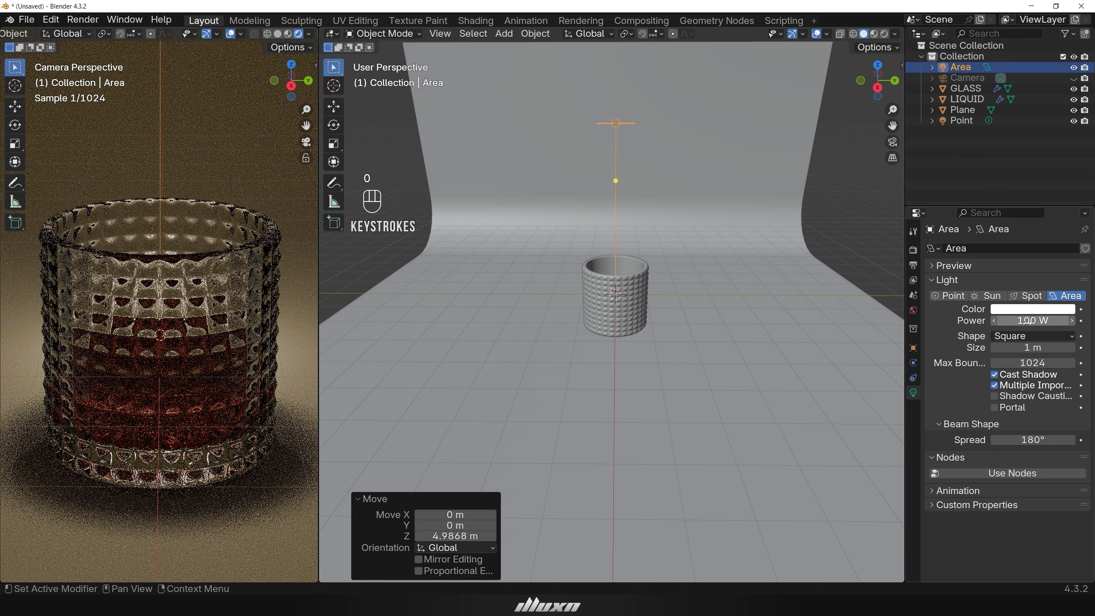
Scale the area light along the Y axis by about 4.1.
middle_drag(671, 339, 659, 373)
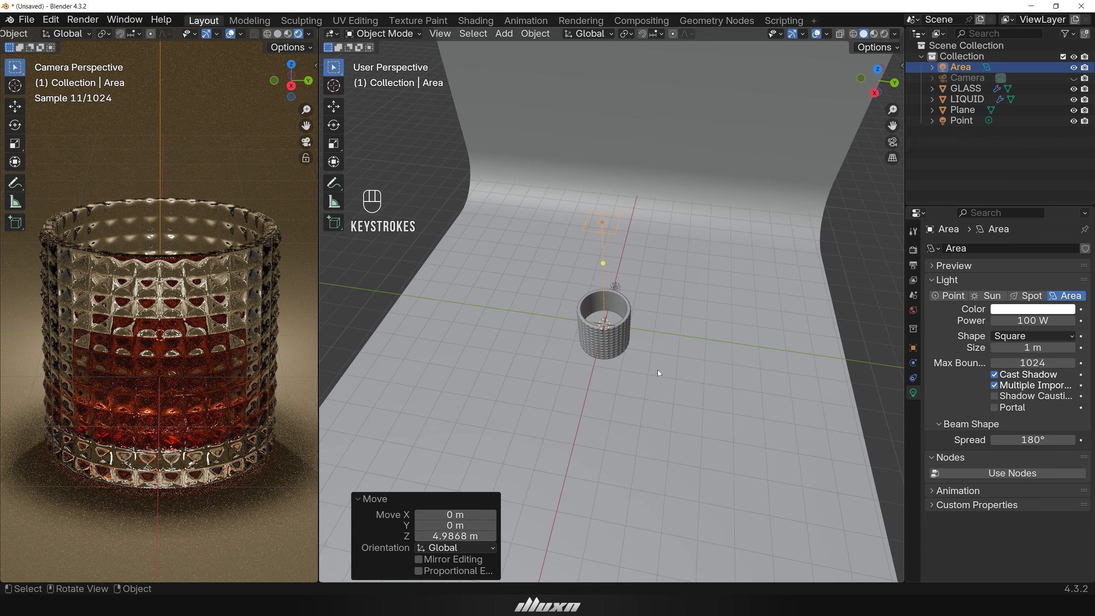
key(s)
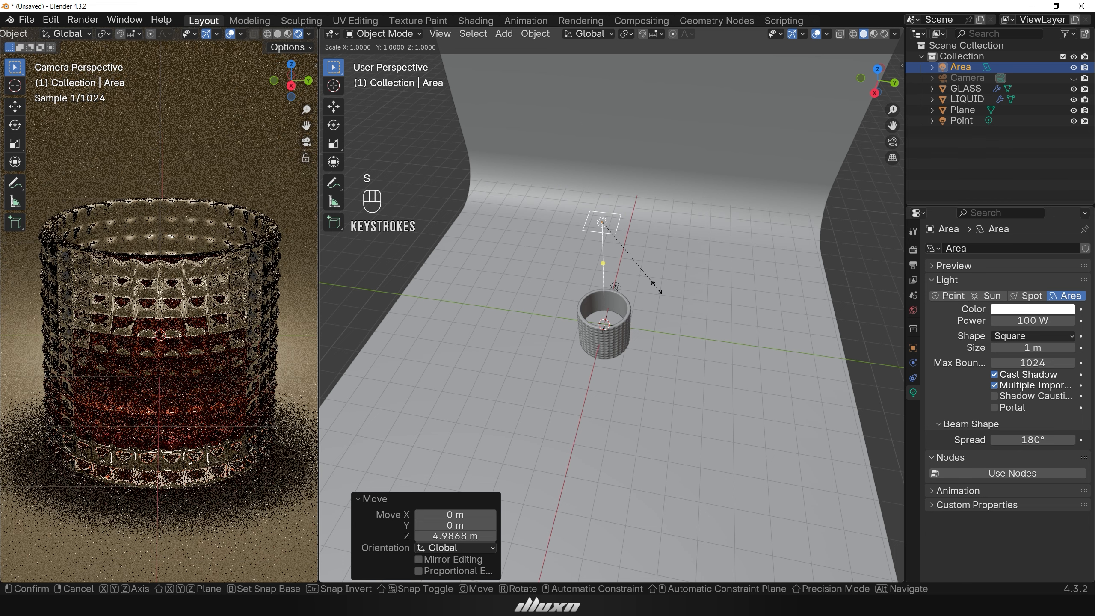
key(y)
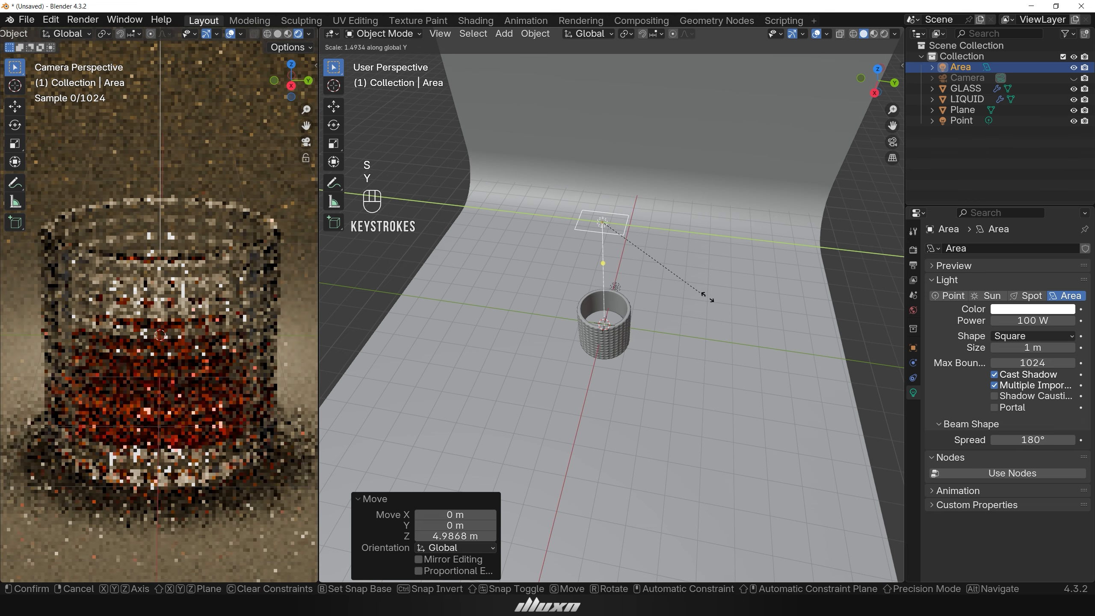
click(351, 334)
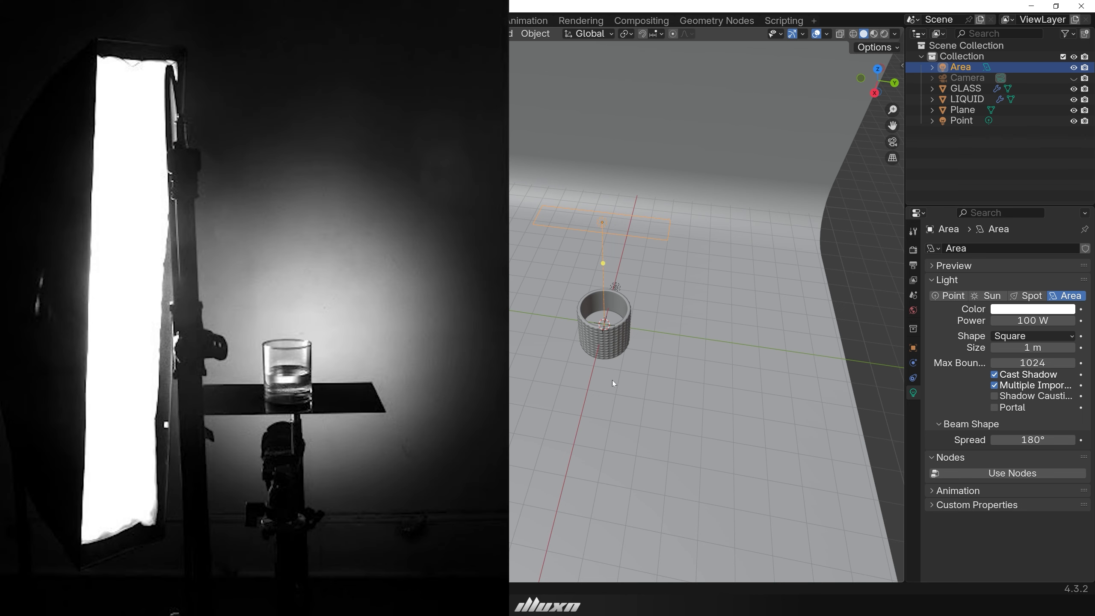
Duplicate the area light and place the copy off to the front side of the glass, about 6.2 m X and -7.6 m Y.
middle_drag(611, 378, 617, 502)
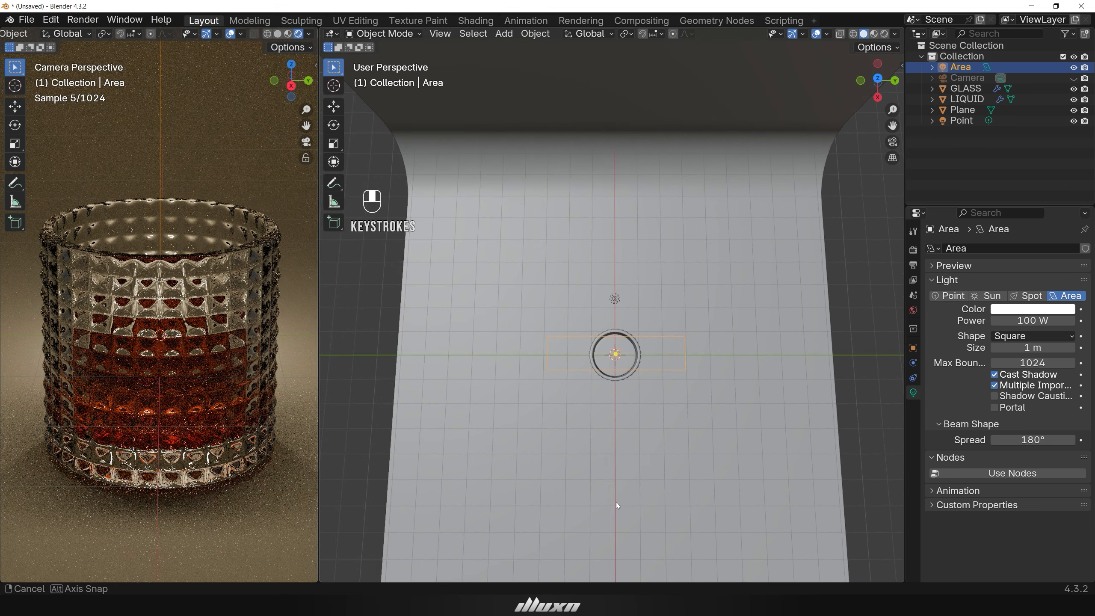
scroll(616, 502, down, 1)
click(617, 346)
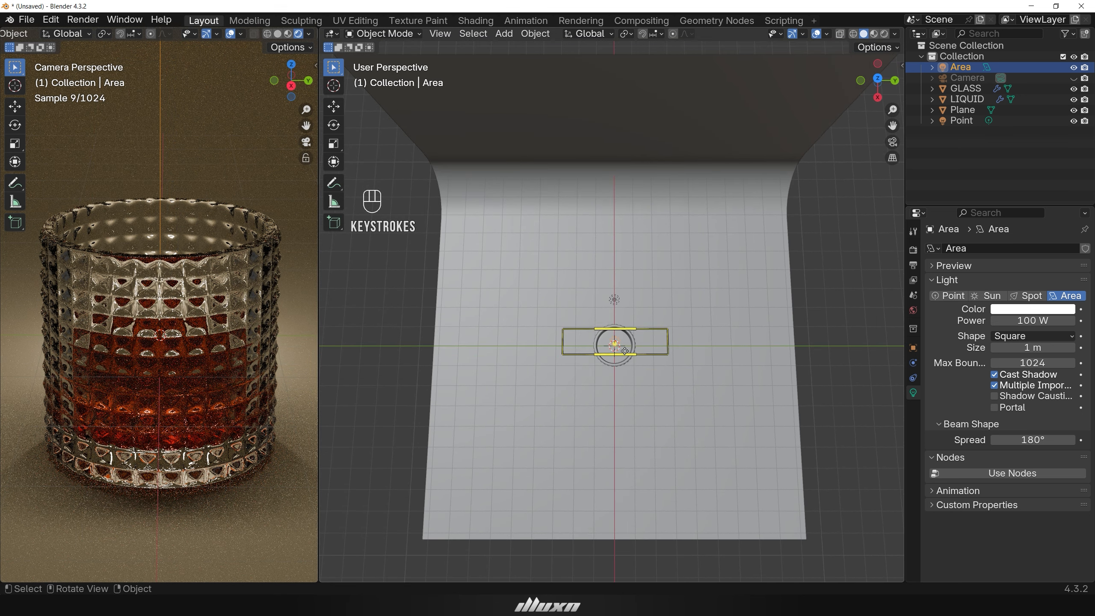
key(shift+d)
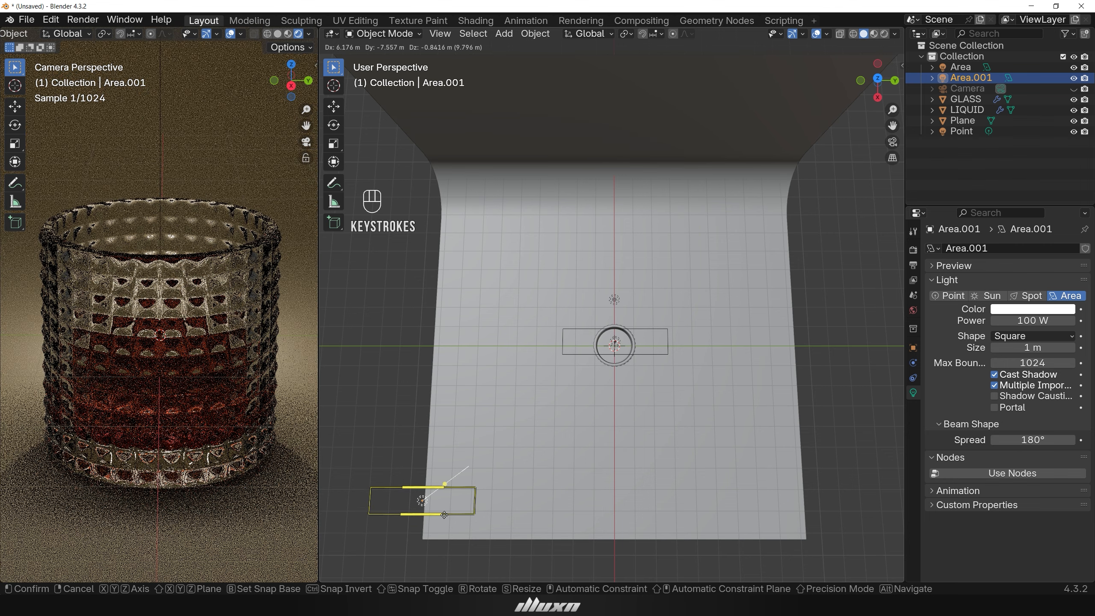
click(444, 515)
scroll(641, 477, down, 2)
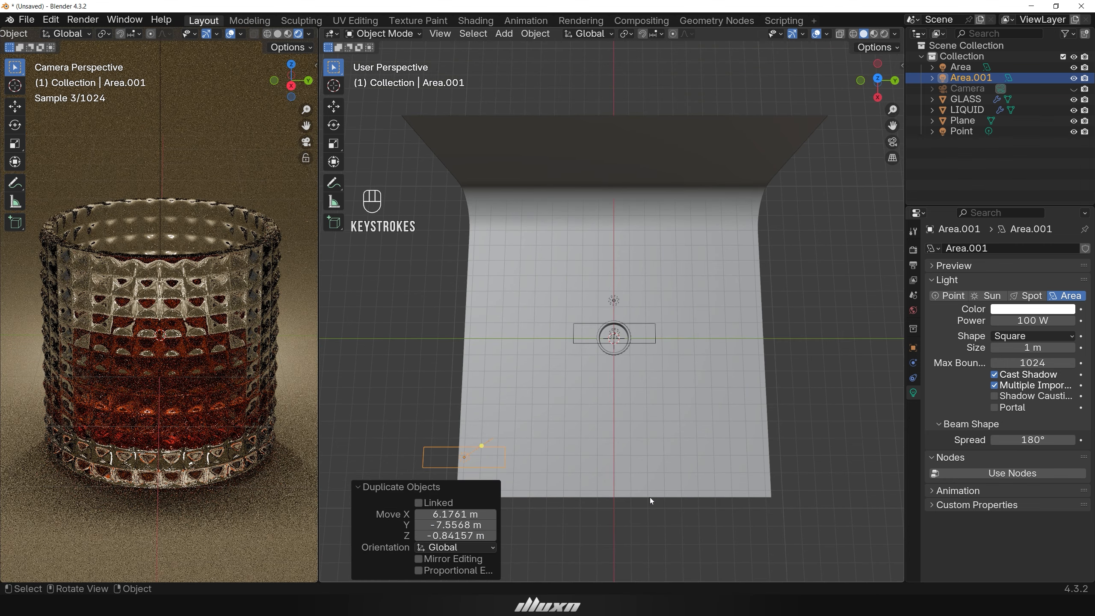
Move the duplicated area light down along the Z axis by about 3.6 m.
middle_drag(632, 514, 635, 427)
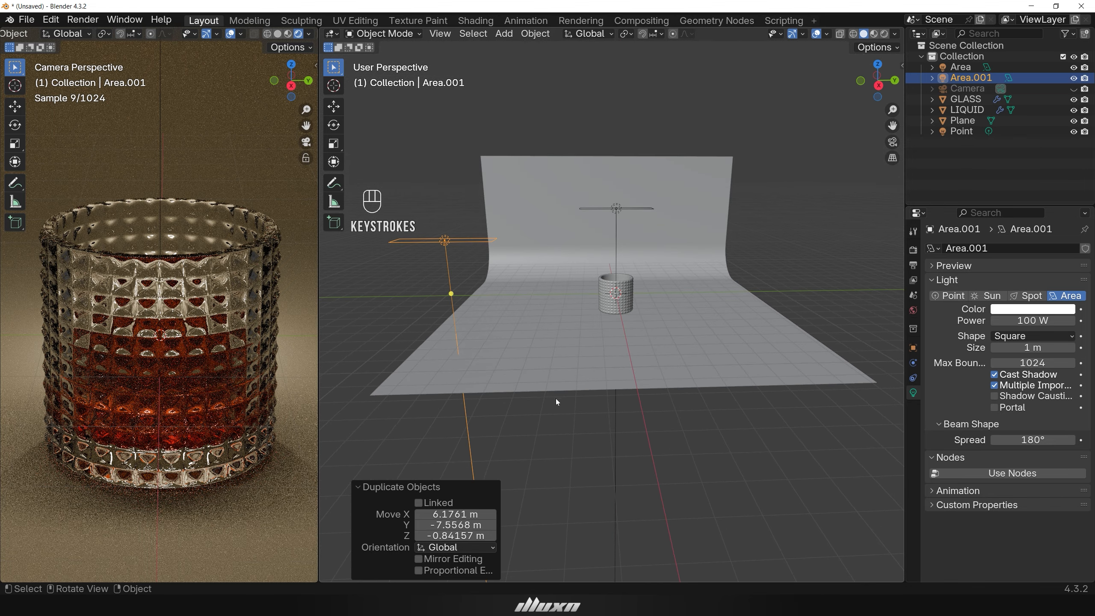
key(g)
key(z)
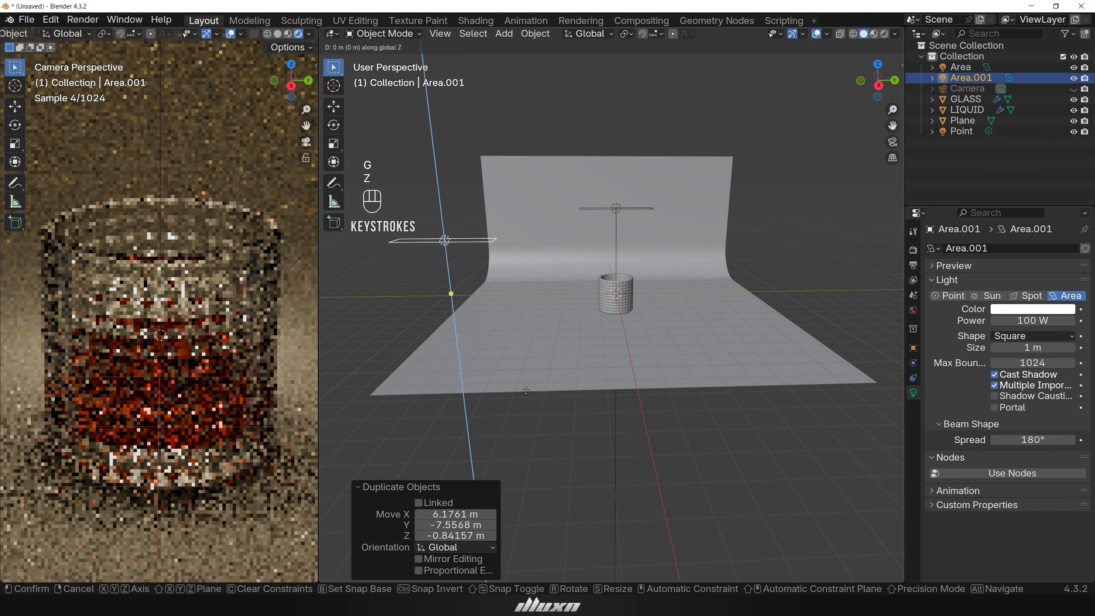
click(538, 469)
Rotate the duplicated area light about 92° around the X axis so it stands upright.
middle_drag(545, 442, 551, 434)
key(r)
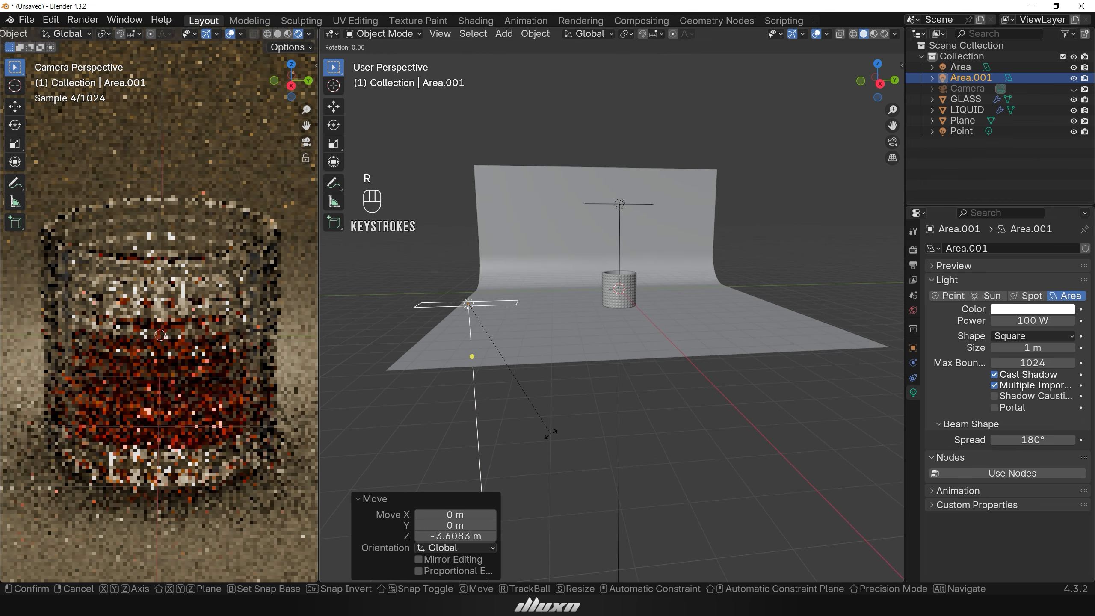
key(x)
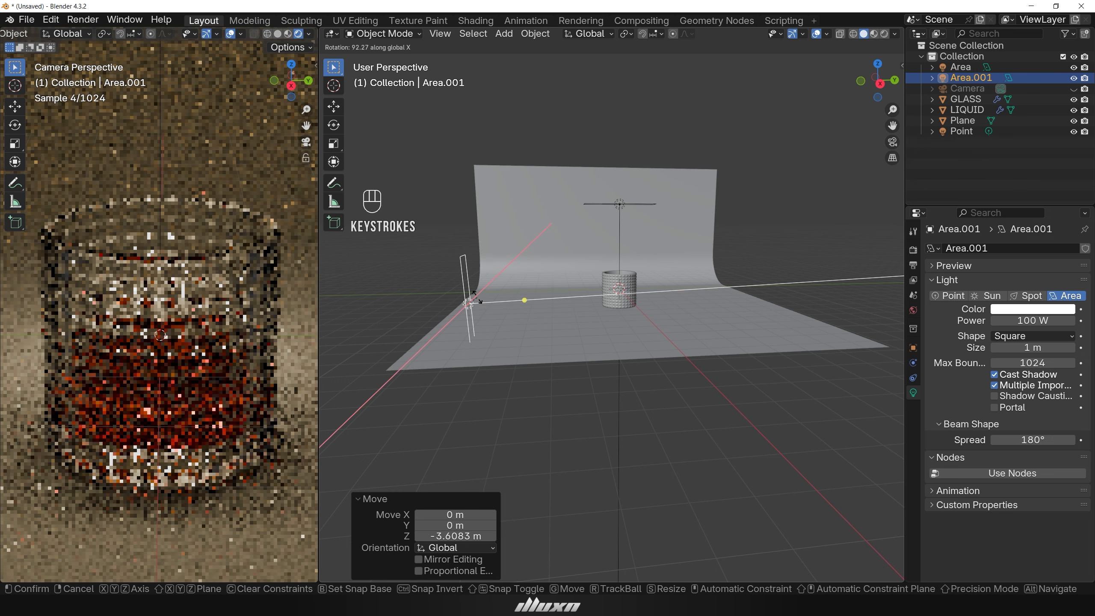
click(478, 298)
Lower the duplicated area light along the Z axis by about 0.4 m.
key(g)
key(z)
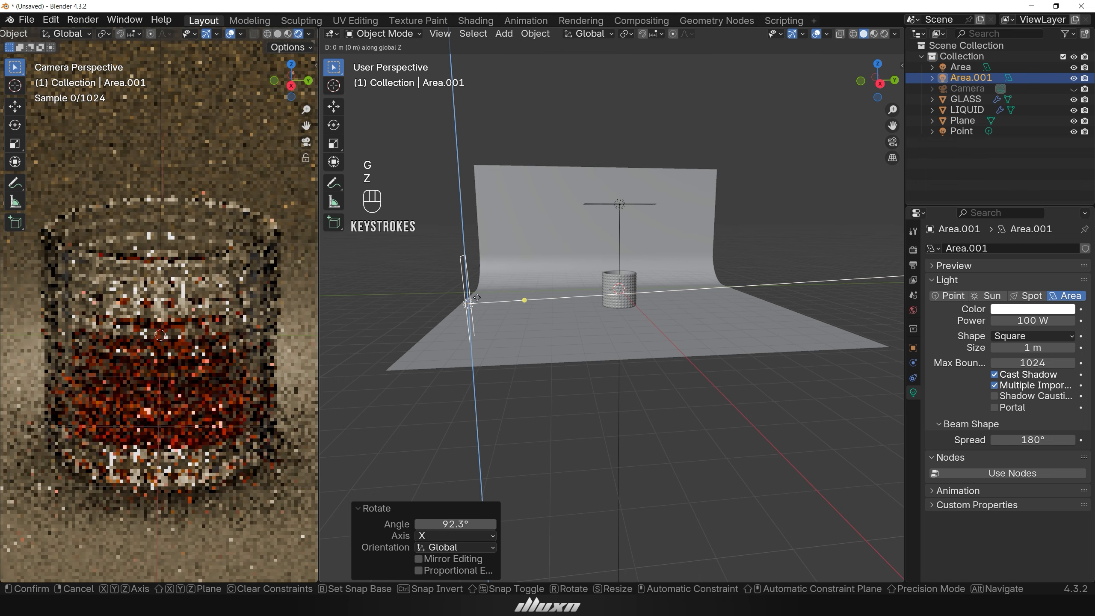
click(477, 307)
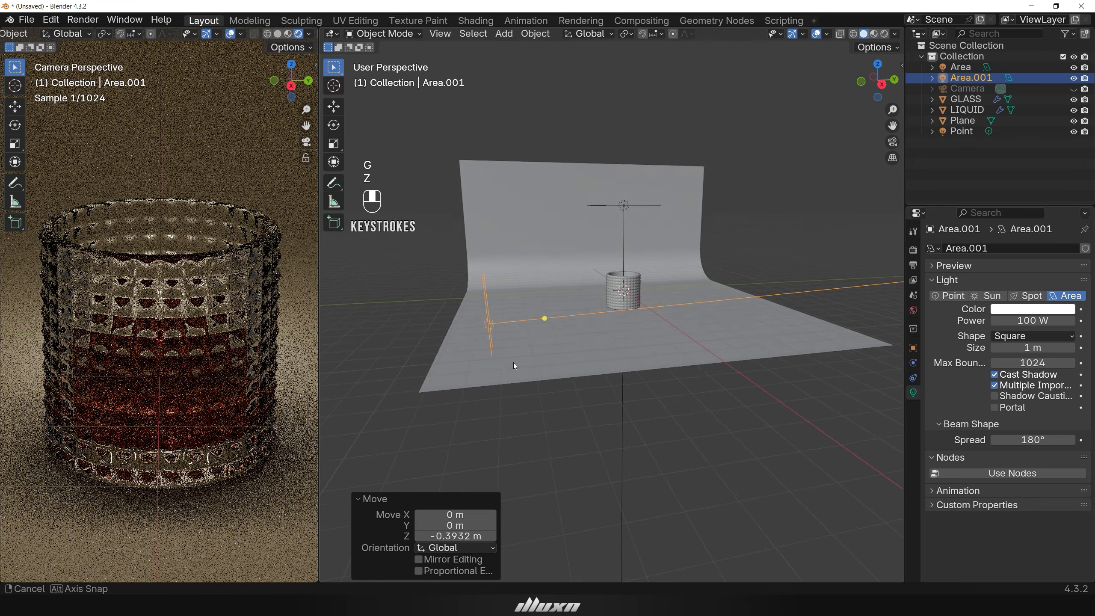
Rotate the duplicated area light about 51° around the Z axis to face the glass.
middle_drag(513, 366, 580, 383)
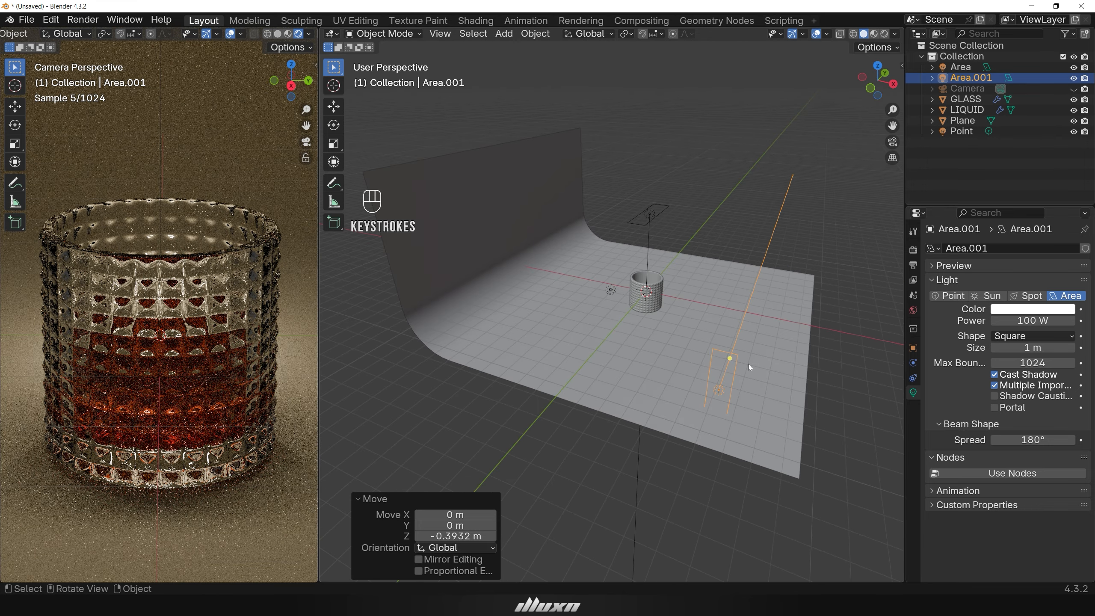
key(r)
key(z)
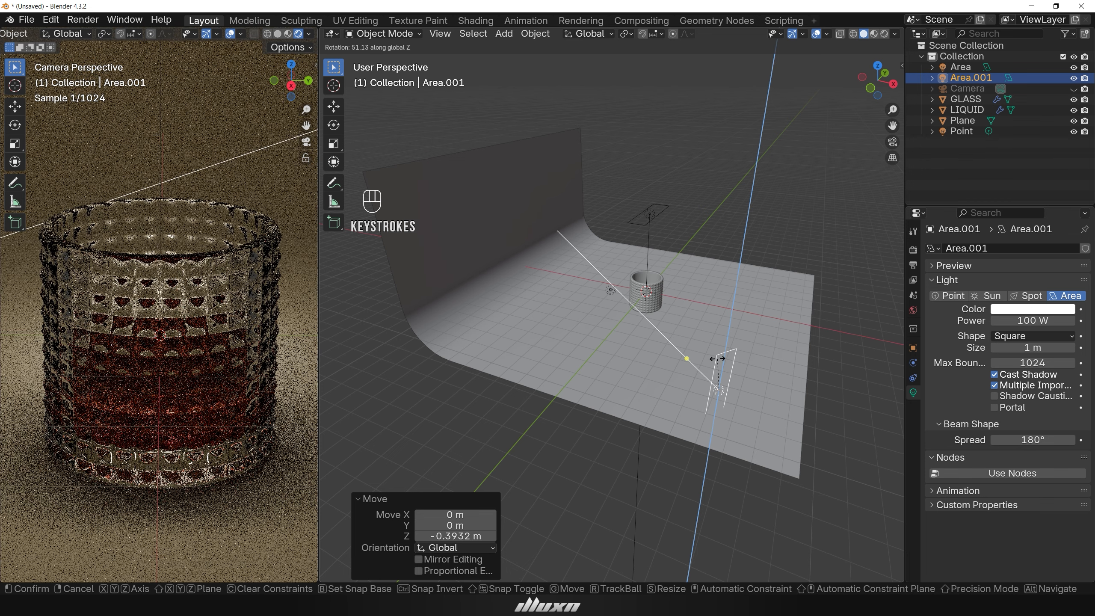
click(717, 359)
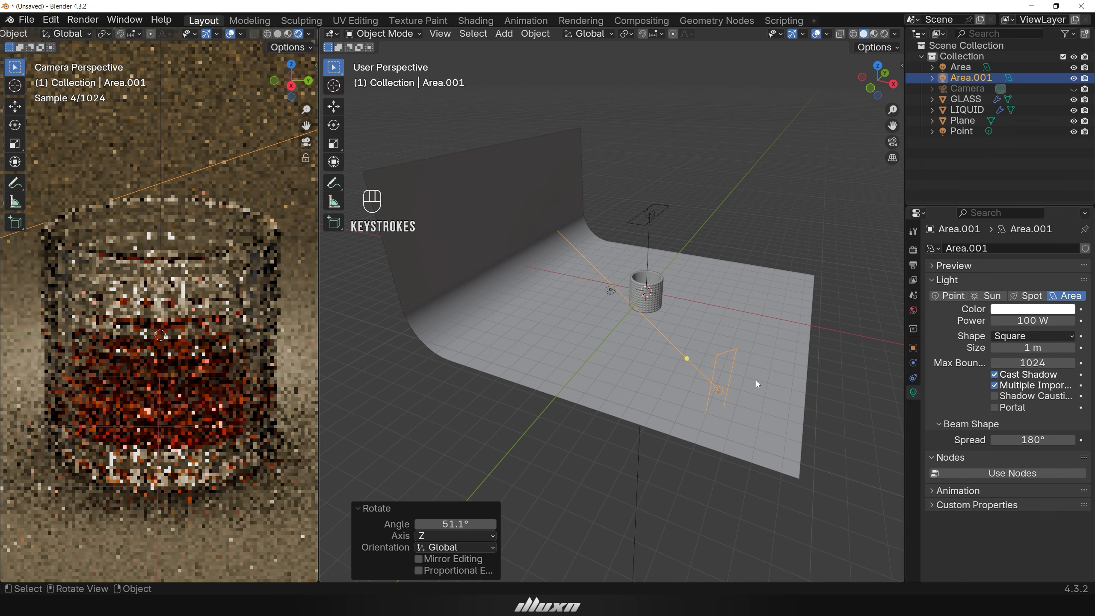
Scale the duplicated area light along its local X axis by about 4.56, then uniformly by about 2.16.
middle_drag(785, 416, 763, 403)
key(s)
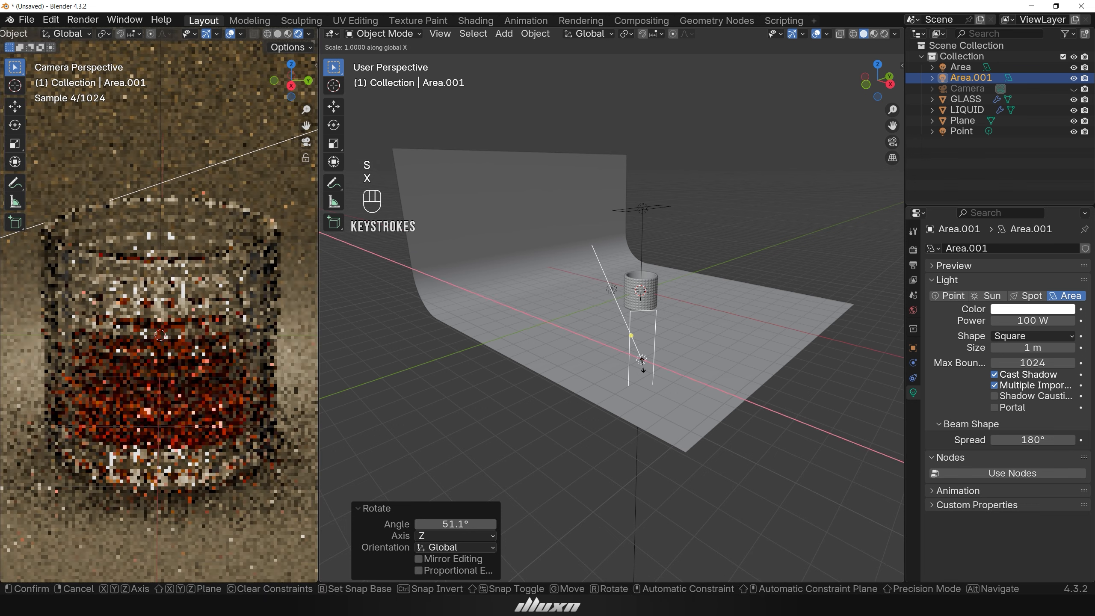
key(x)
key(x)
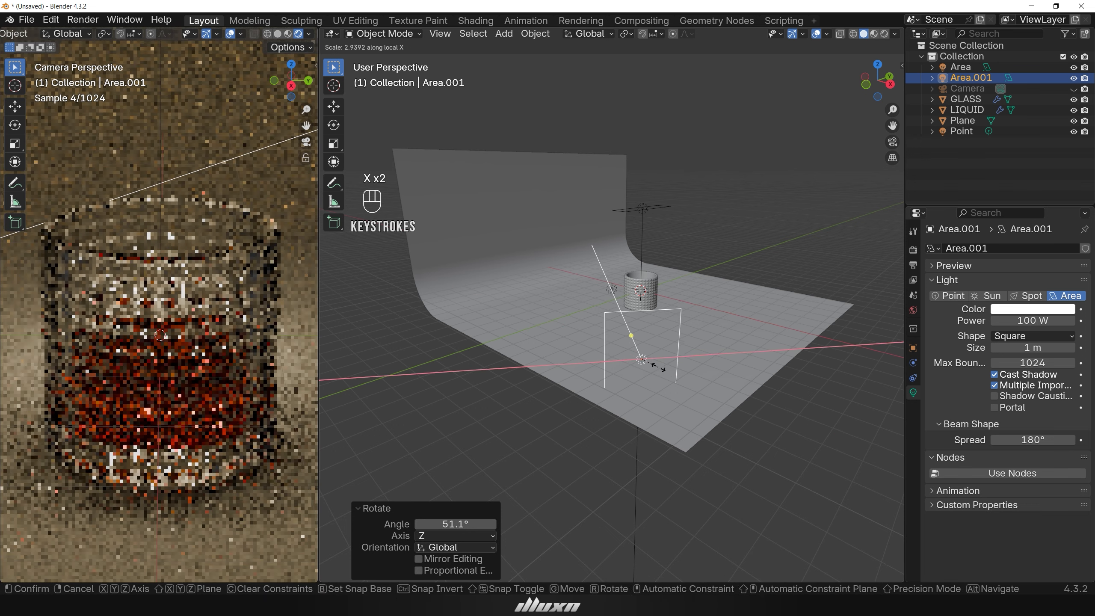
click(669, 369)
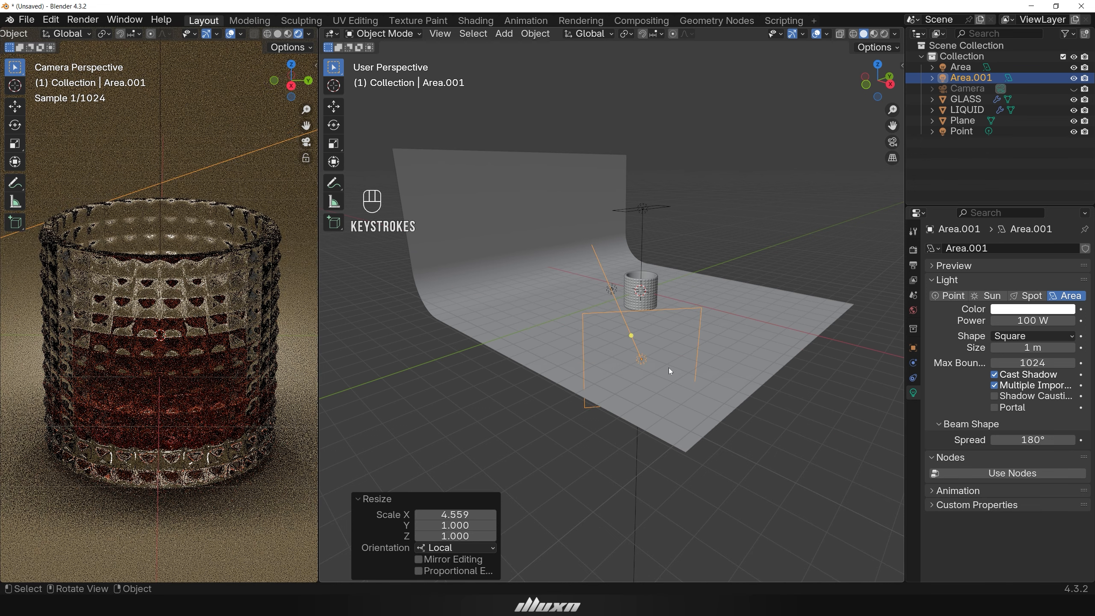
key(s)
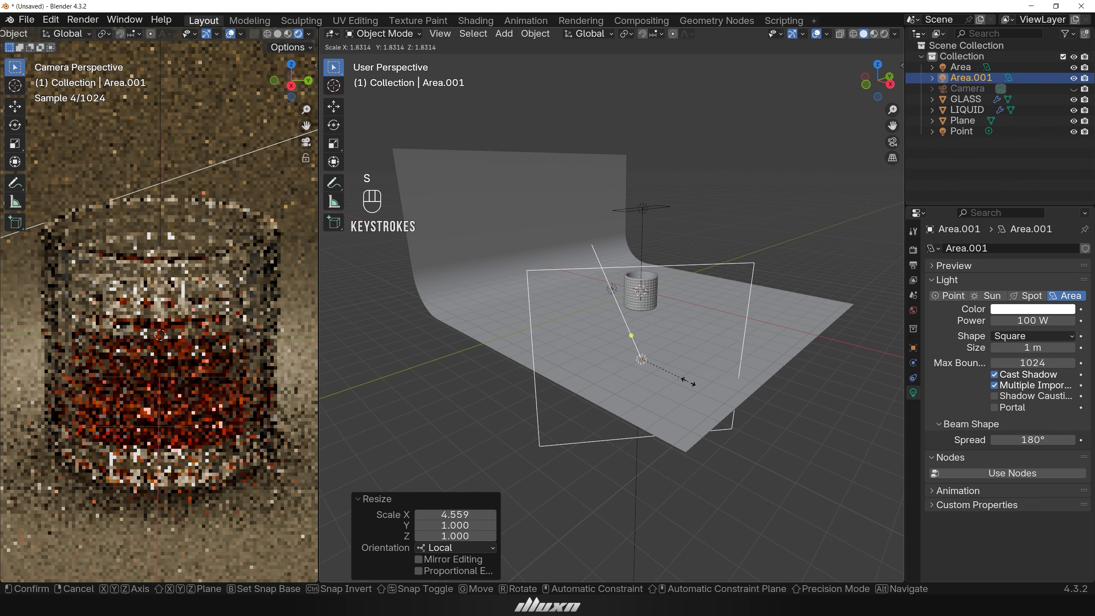
click(698, 384)
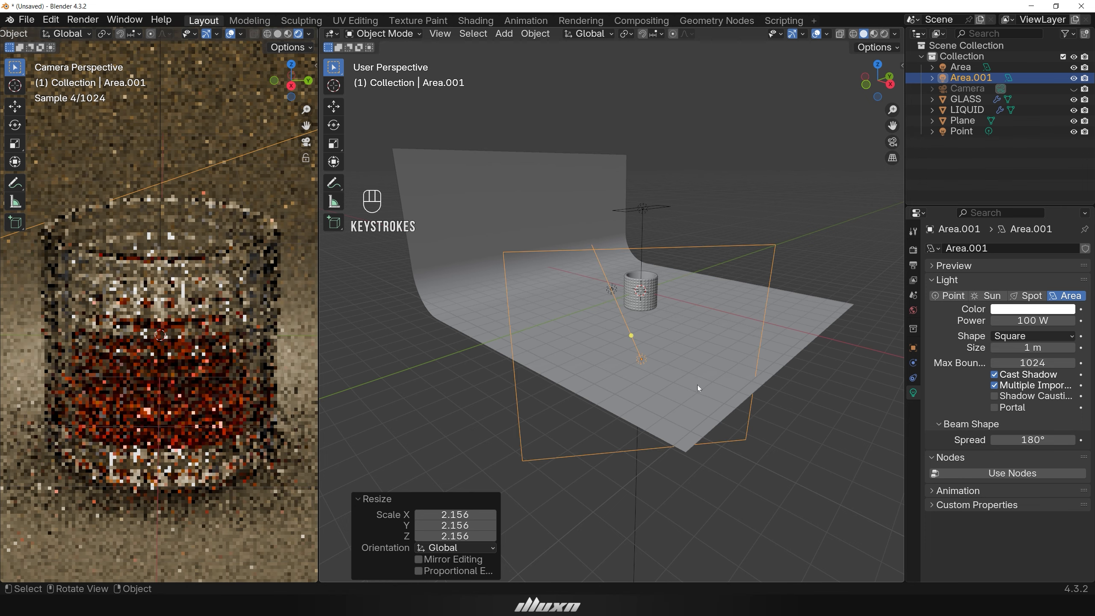
Move the duplicated area light along the X axis by about -1.18 m.
middle_drag(750, 424, 761, 423)
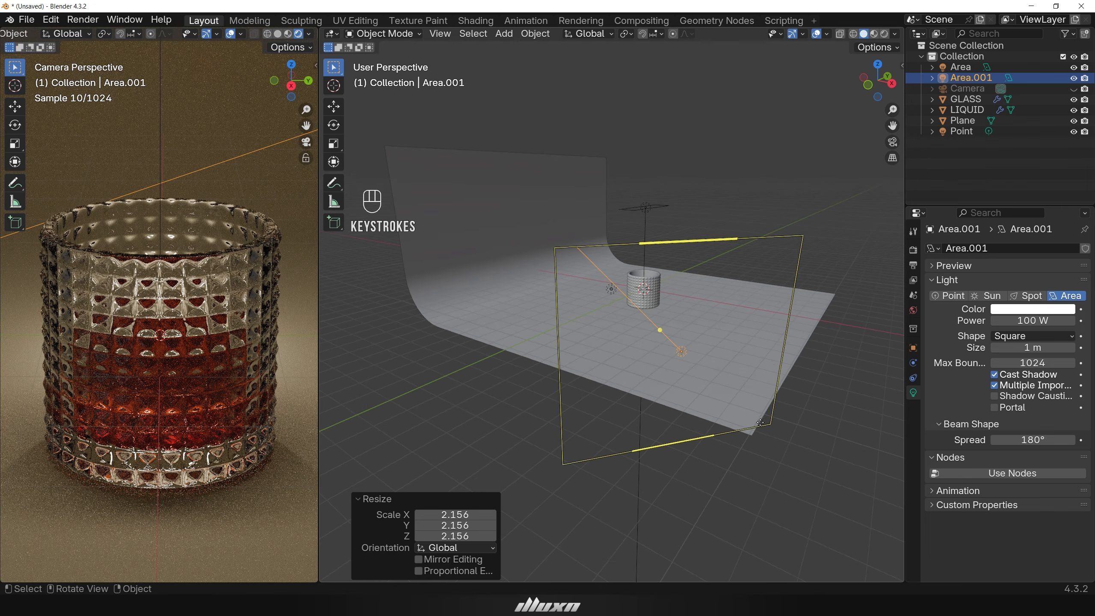
key(g)
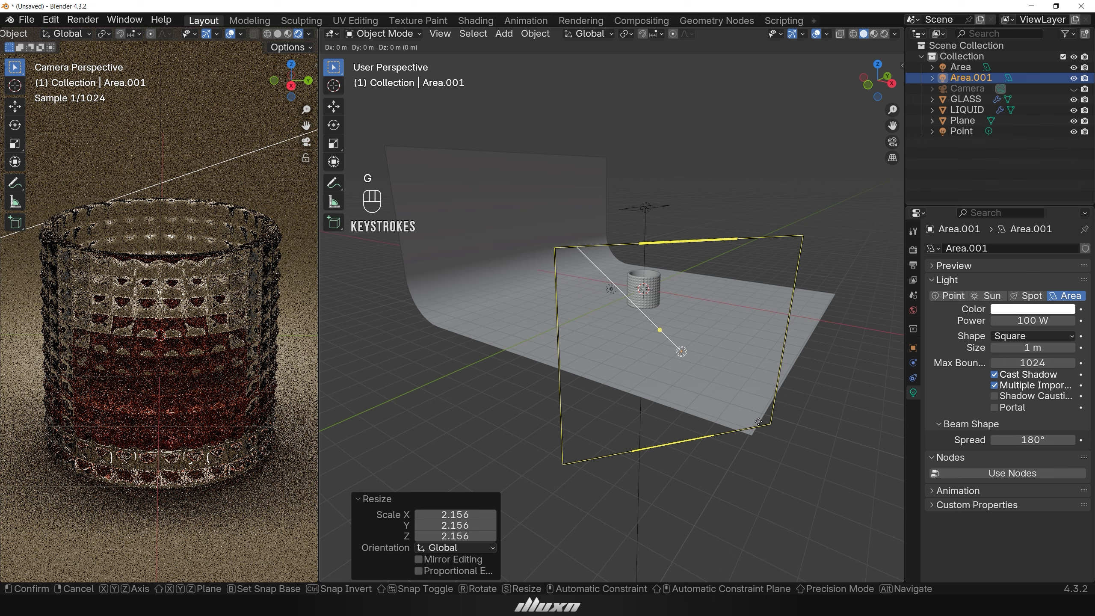
key(x)
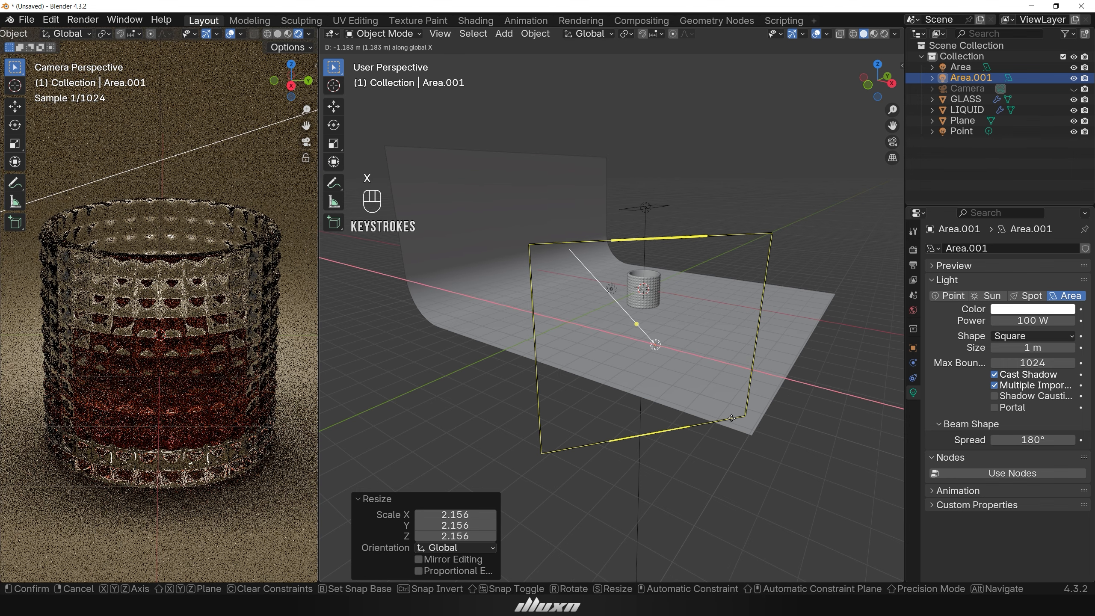
click(731, 418)
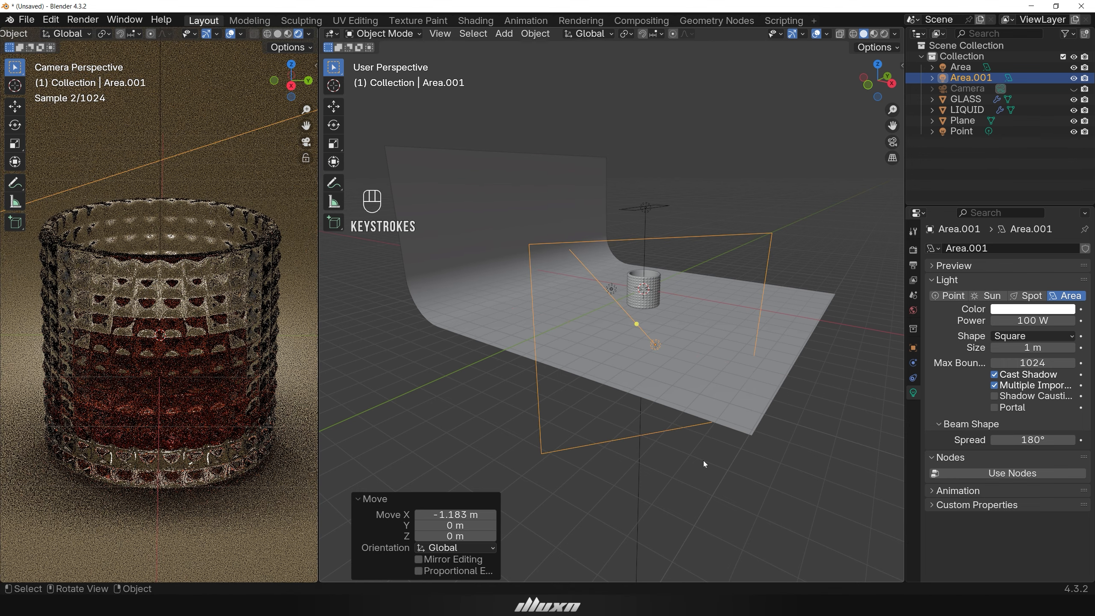
Rotate the duplicated area light slightly around the Z axis.
middle_drag(703, 461, 701, 493)
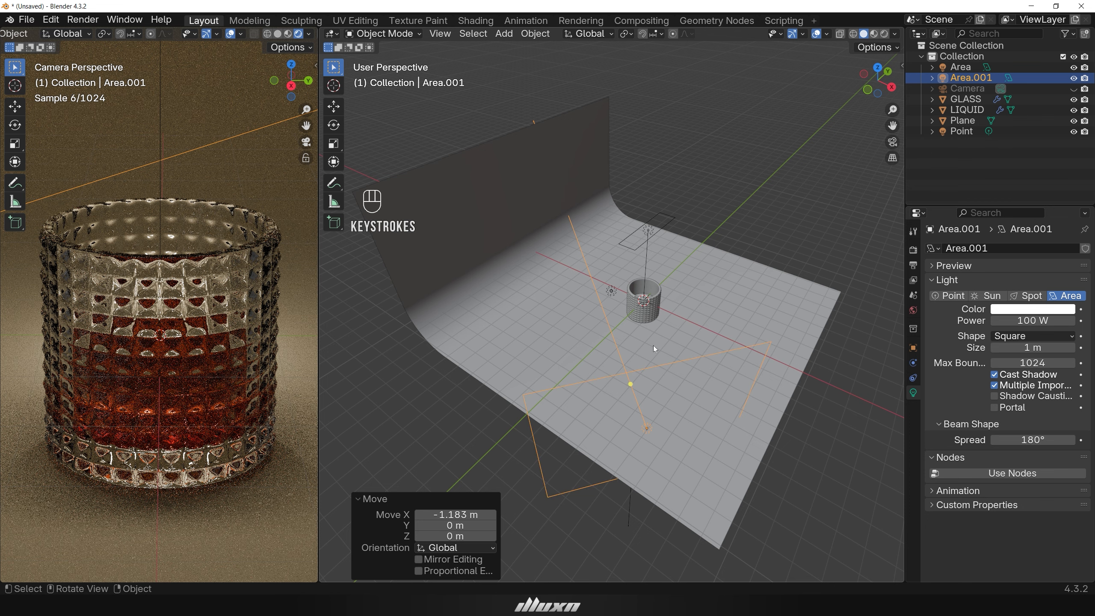
key(r)
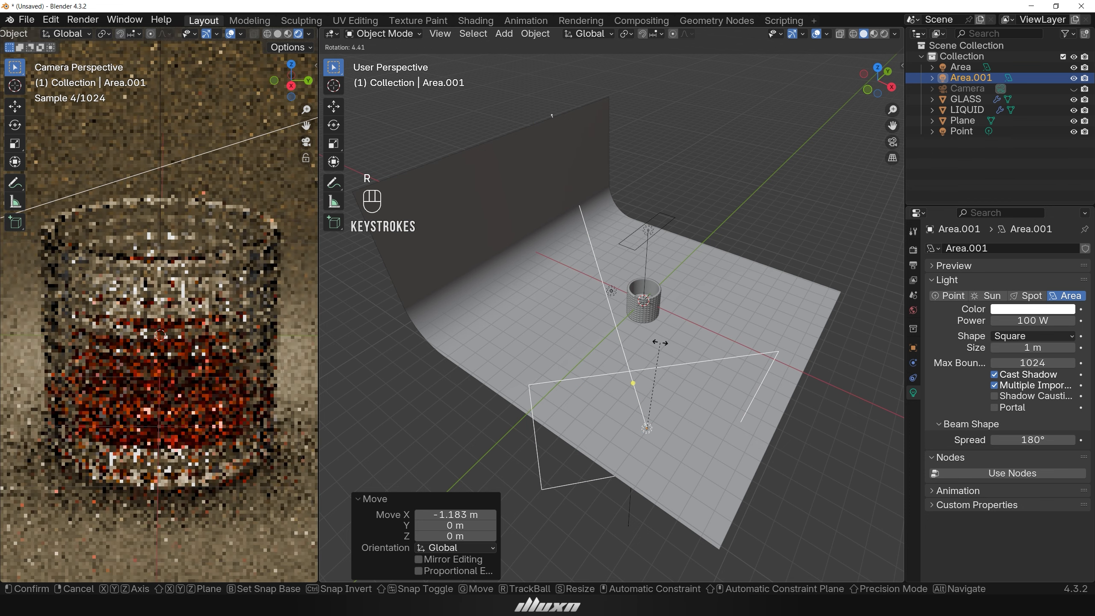
key(z)
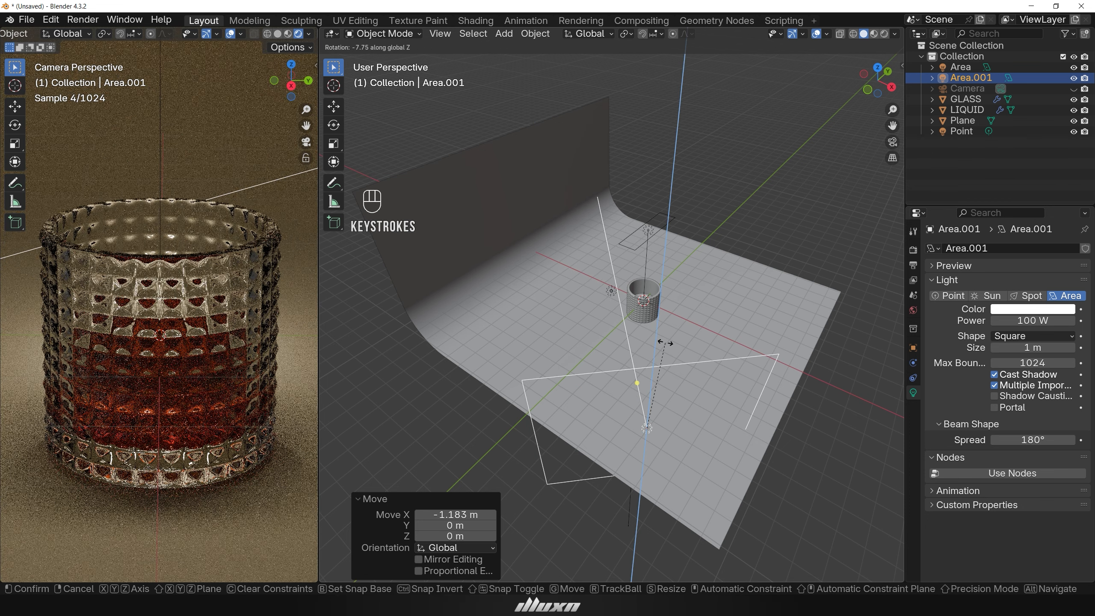
click(666, 342)
Duplicate the original overhead area light and move the copy about 5.2 m to one side along Y.
middle_drag(835, 365, 662, 396)
scroll(614, 349, up, 3)
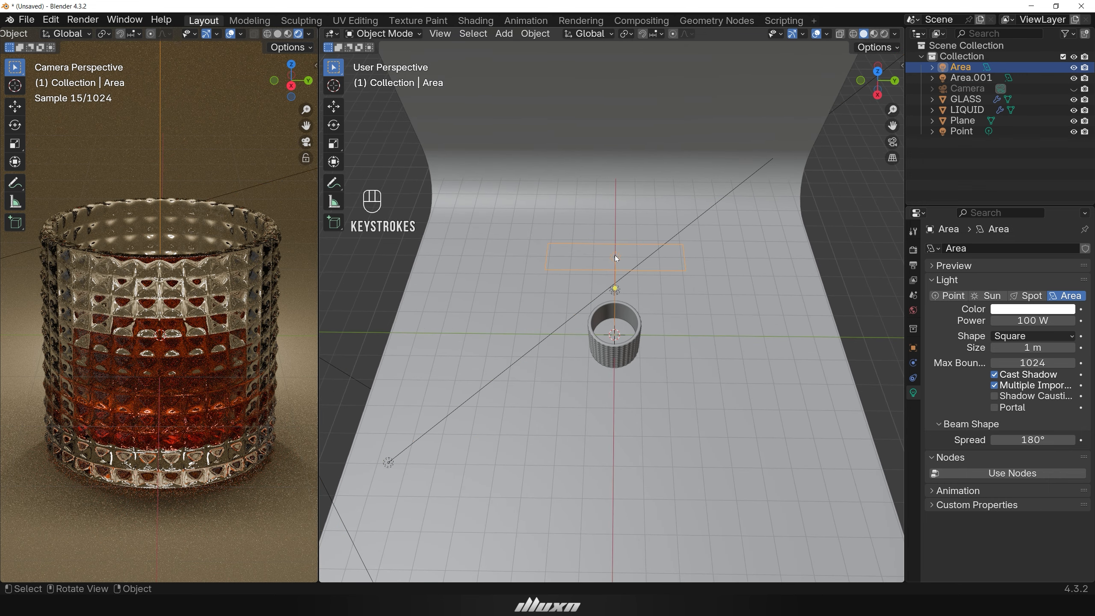
key(shift+d)
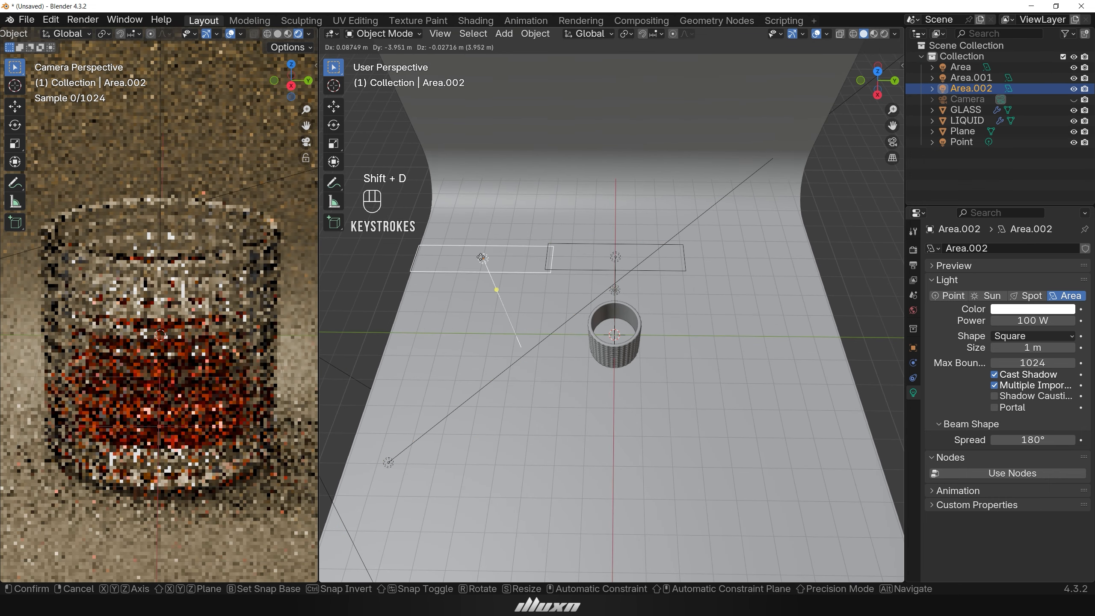
click(441, 261)
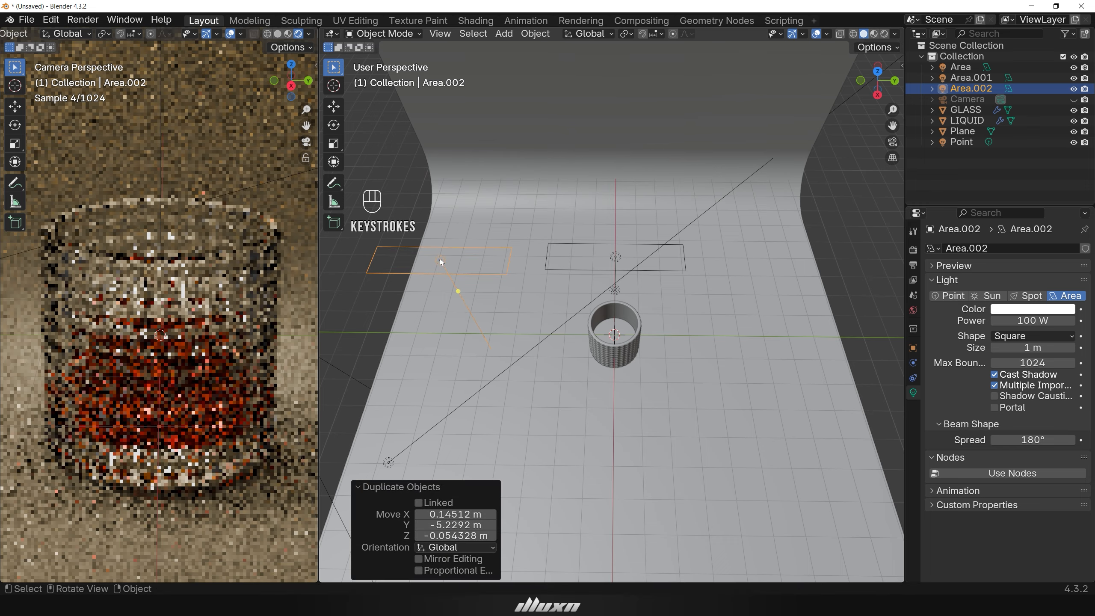
Duplicate the original overhead area light again and move the copy about 4.8 m along the Y axis to the opposite side.
click(616, 257)
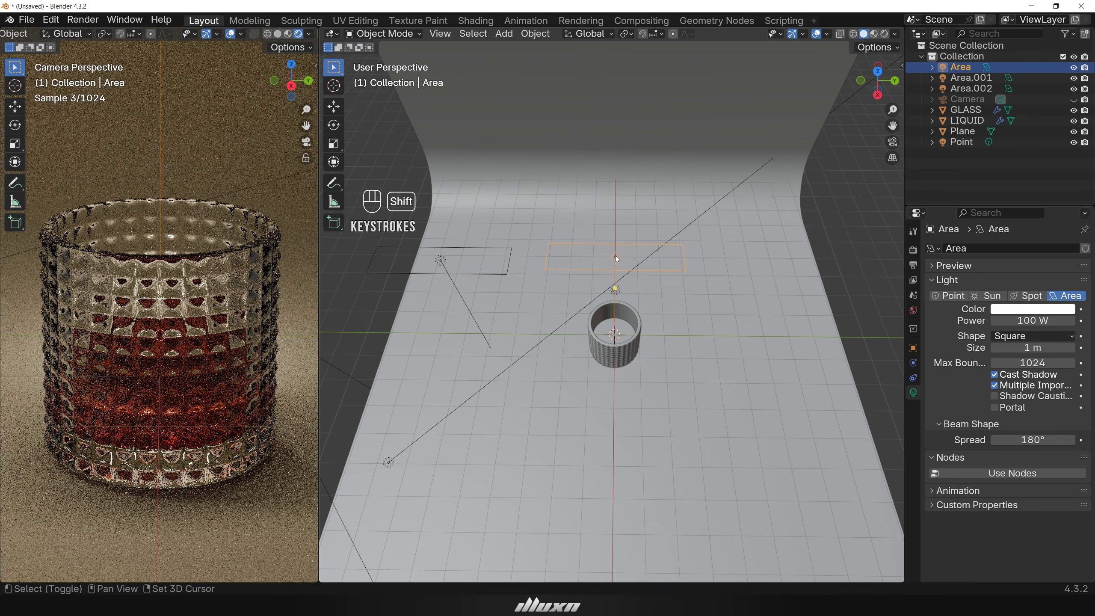
key(shift+d)
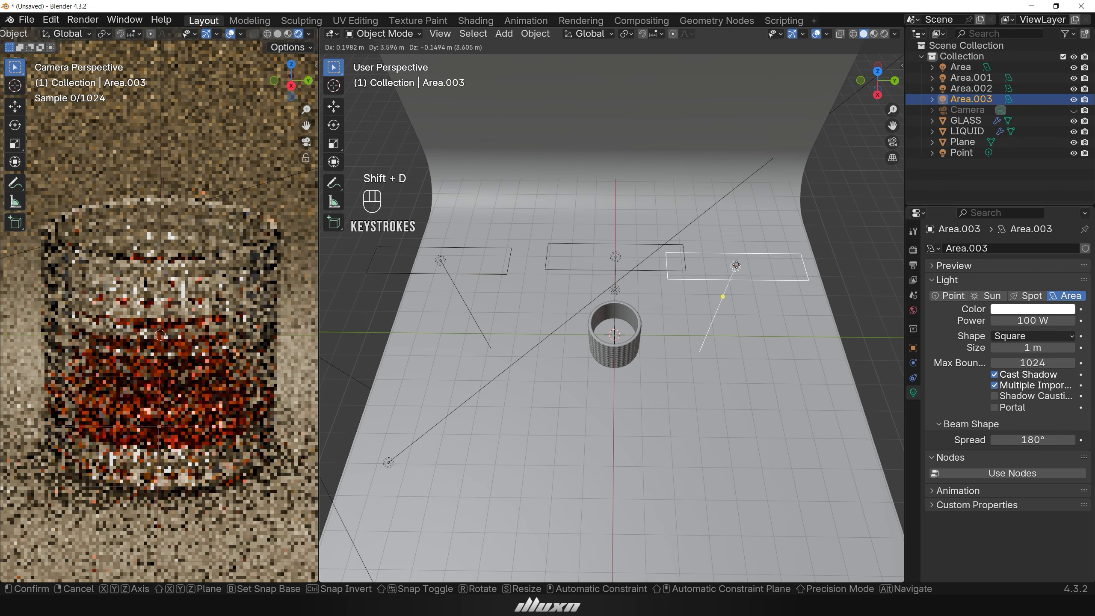
key(y)
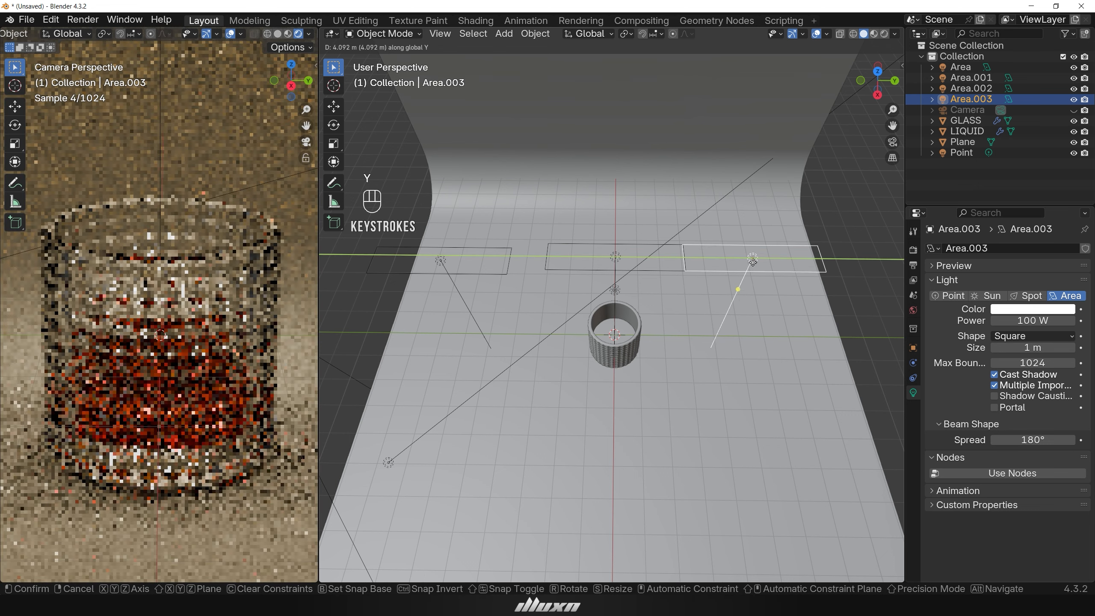
click(776, 267)
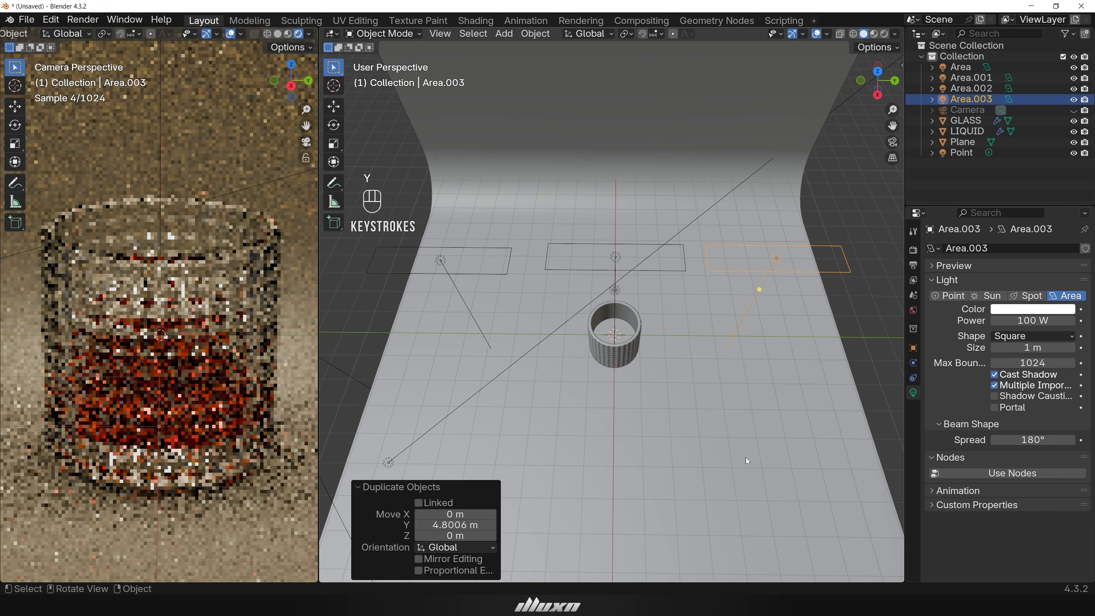
Select both side area lights and move them together about -2.78 m along the X axis.
middle_drag(746, 457, 746, 485)
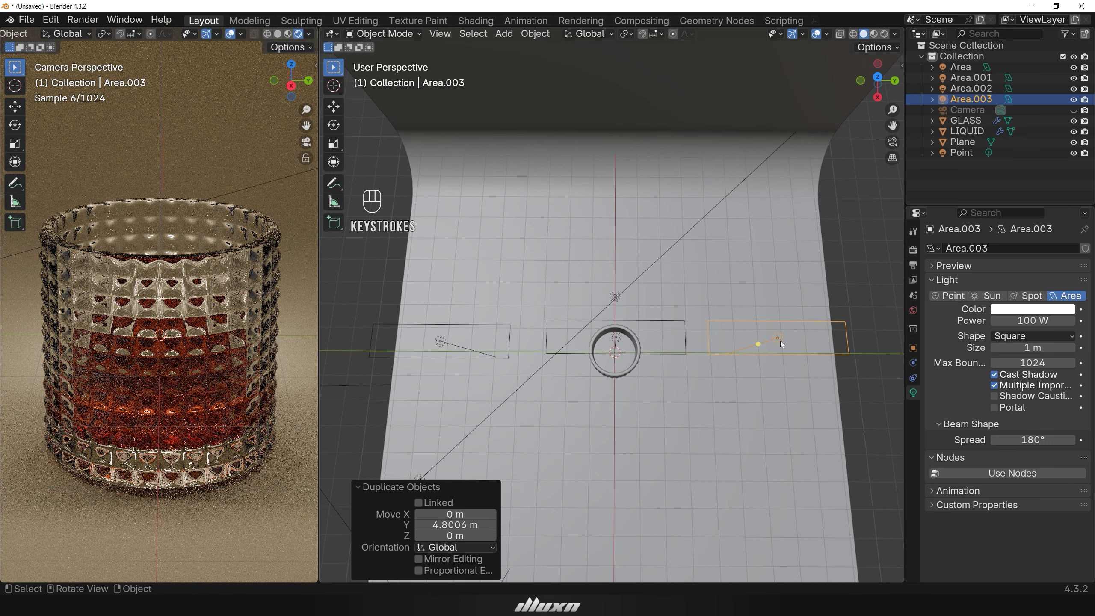
ctrl+click(439, 342)
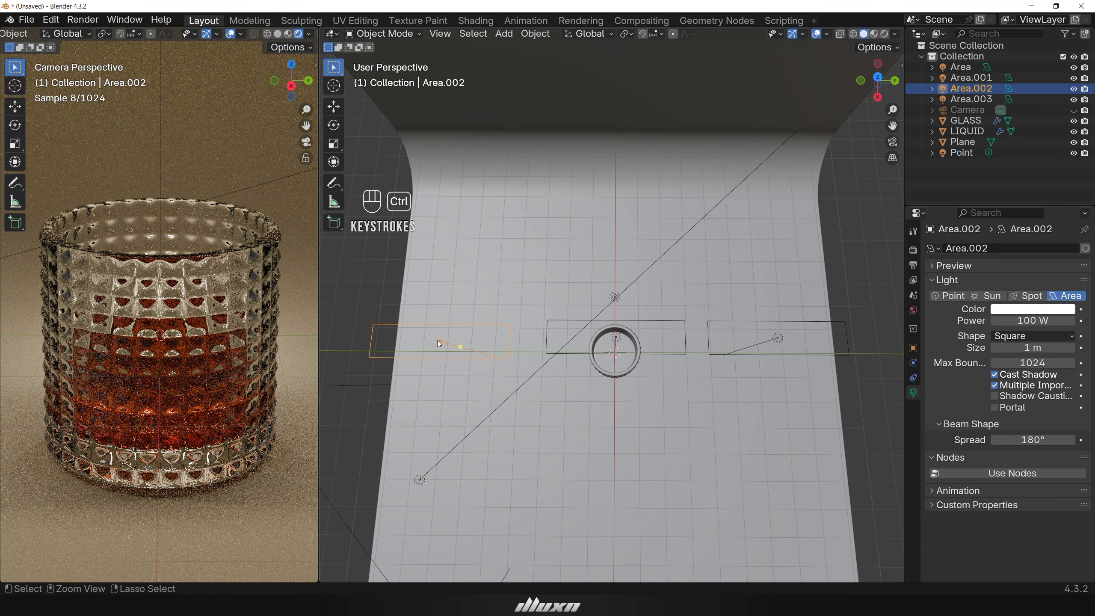
shift+click(779, 339)
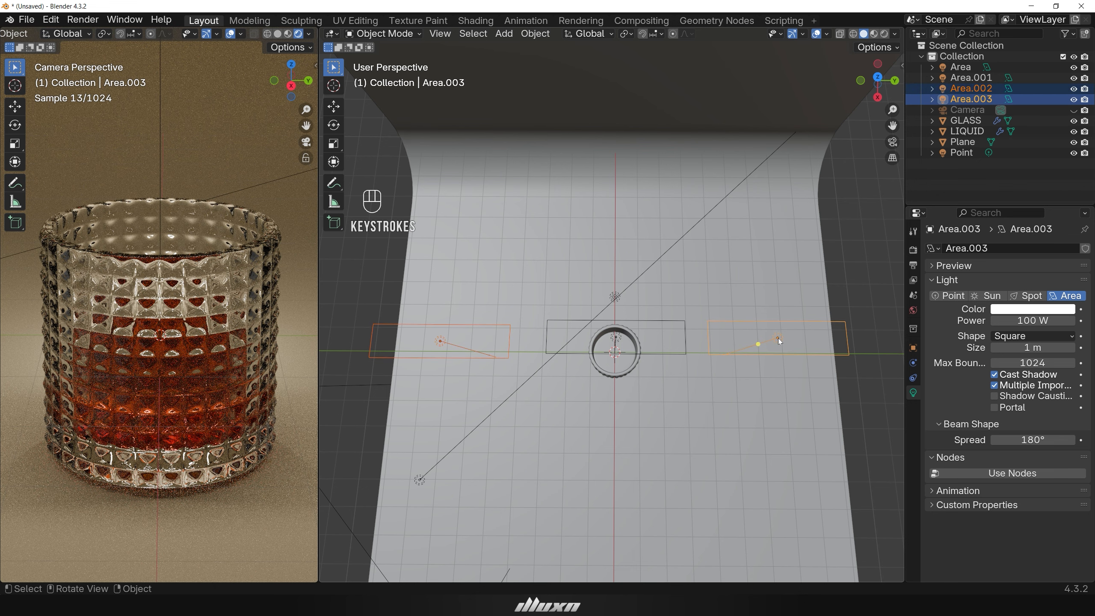
key(g)
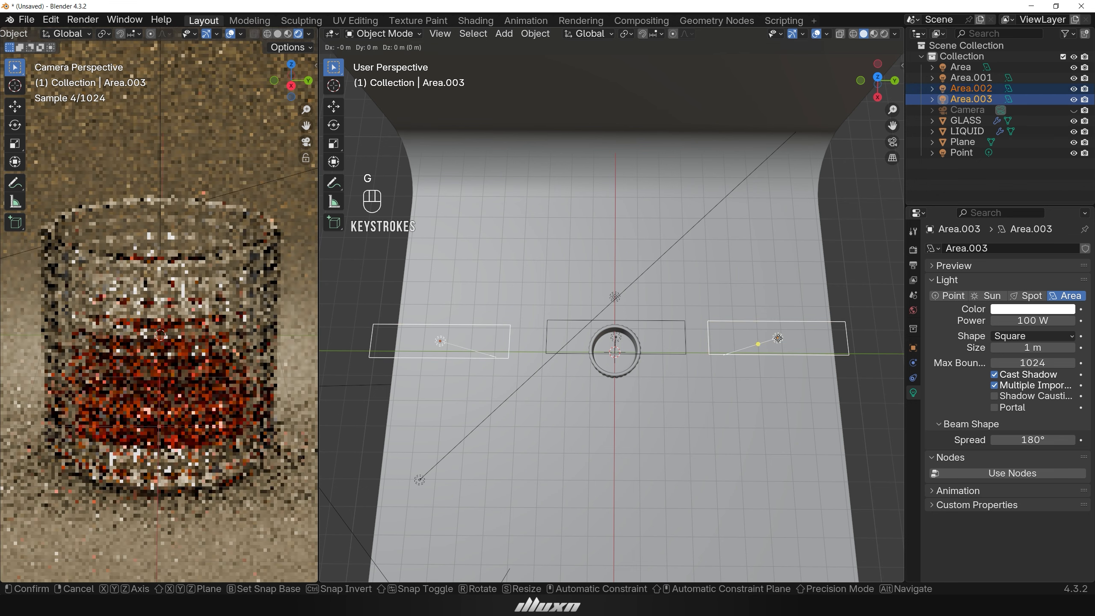
key(x)
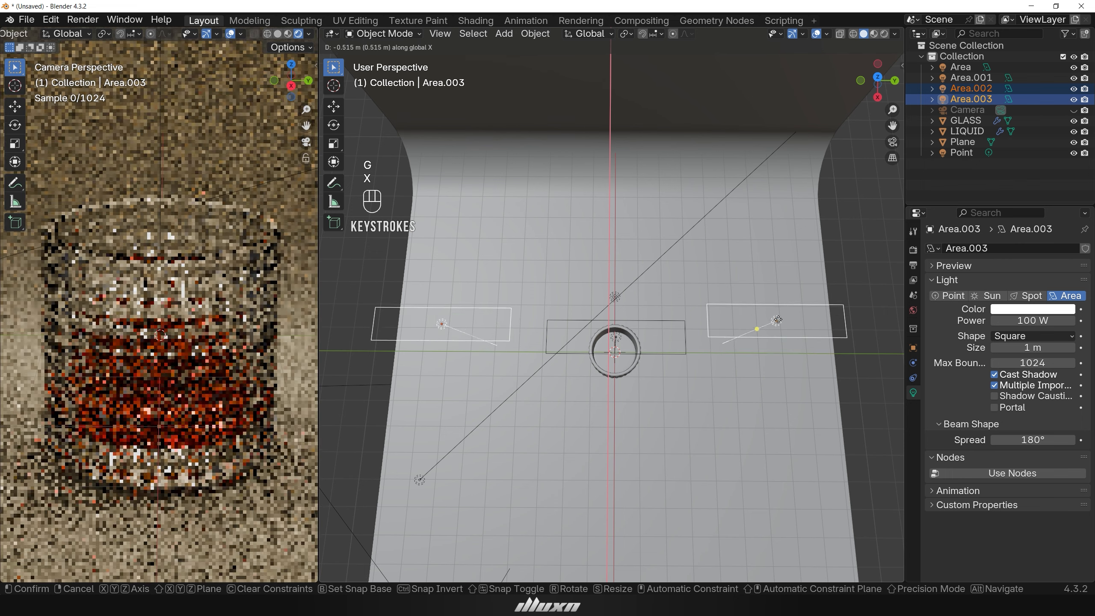
click(777, 250)
Lower both side area lights about 3.98 m along the Z axis.
middle_drag(769, 364, 764, 312)
key(g)
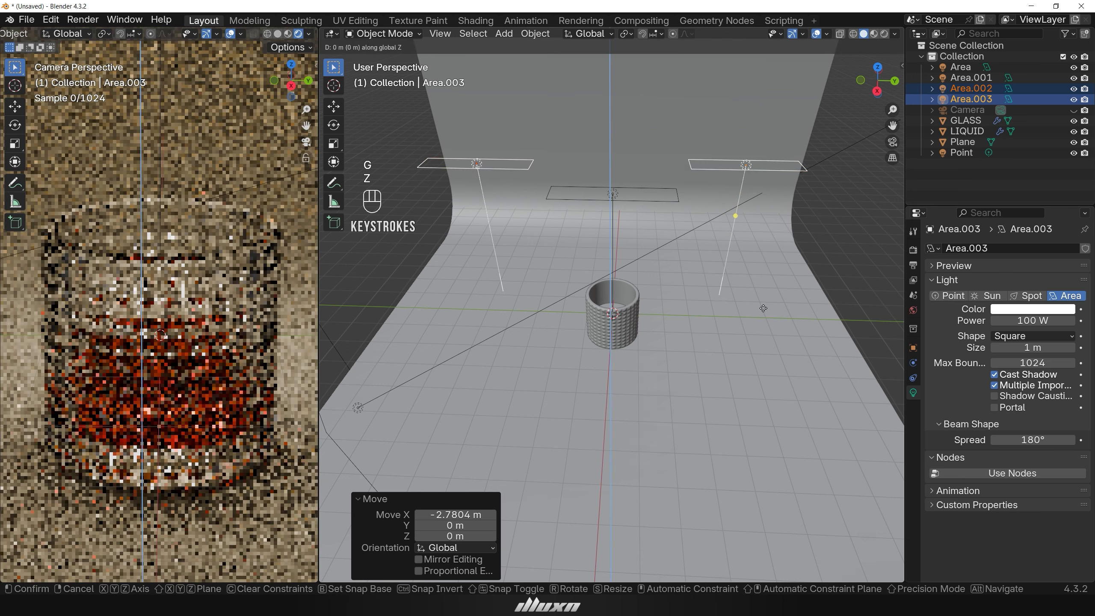
key(z)
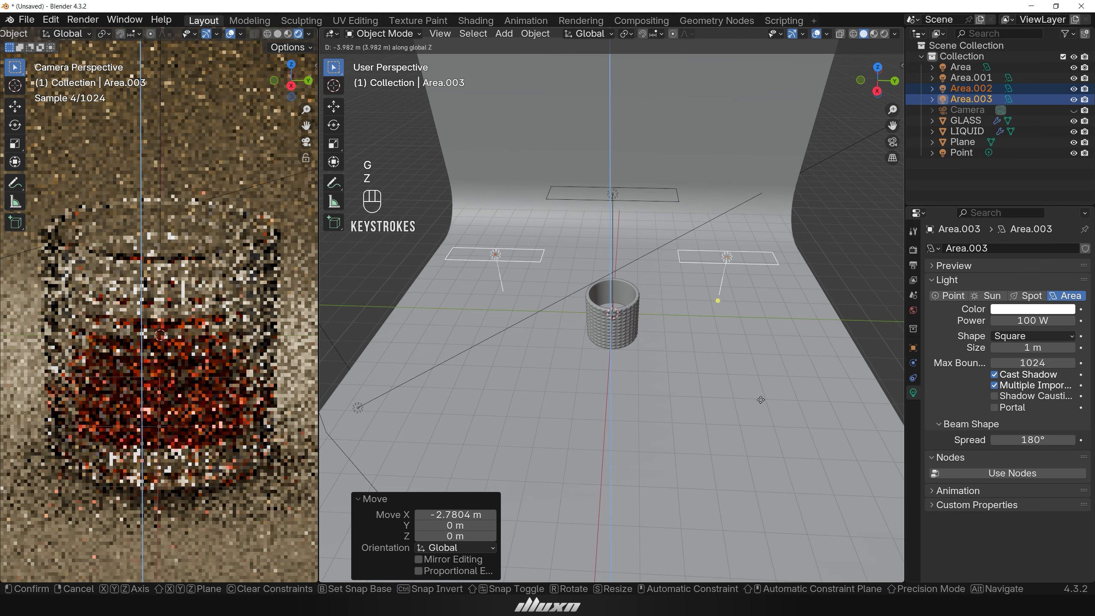
click(760, 400)
middle_drag(761, 400, 763, 363)
key(g)
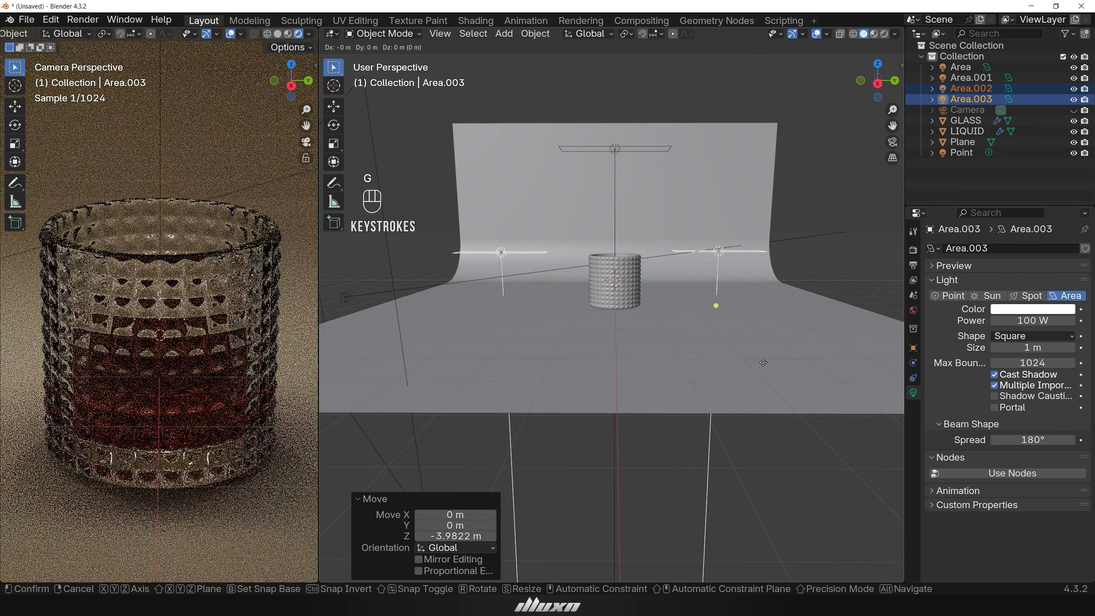
click(723, 357)
scroll(723, 356, up, 2)
click(483, 309)
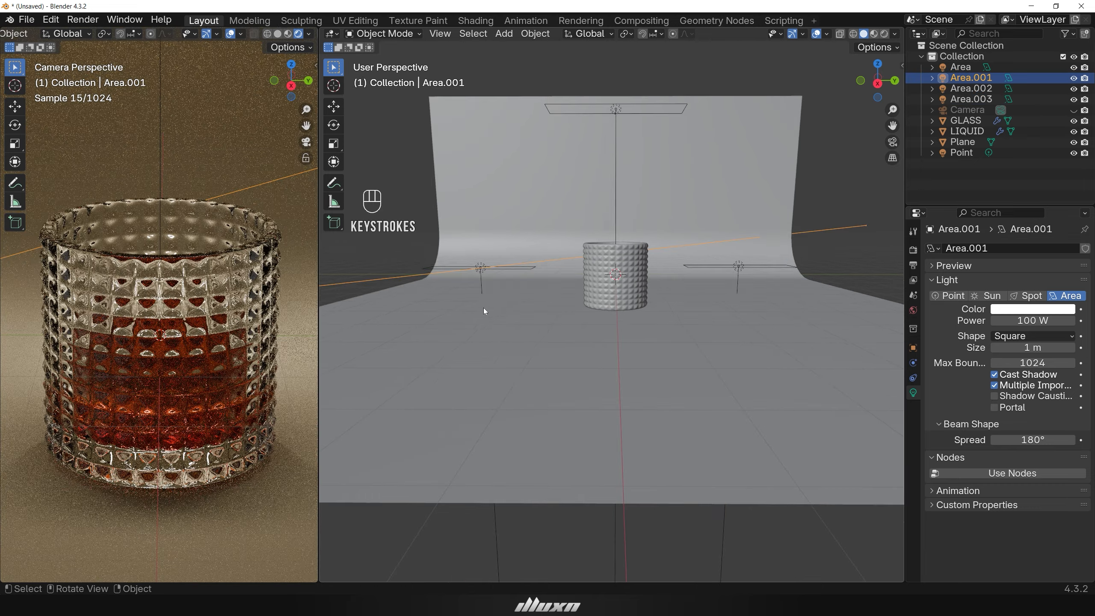
middle_drag(484, 311, 483, 329)
Select the left side area light and rotate it about 86.5° around the X axis so it stands upright.
click(476, 270)
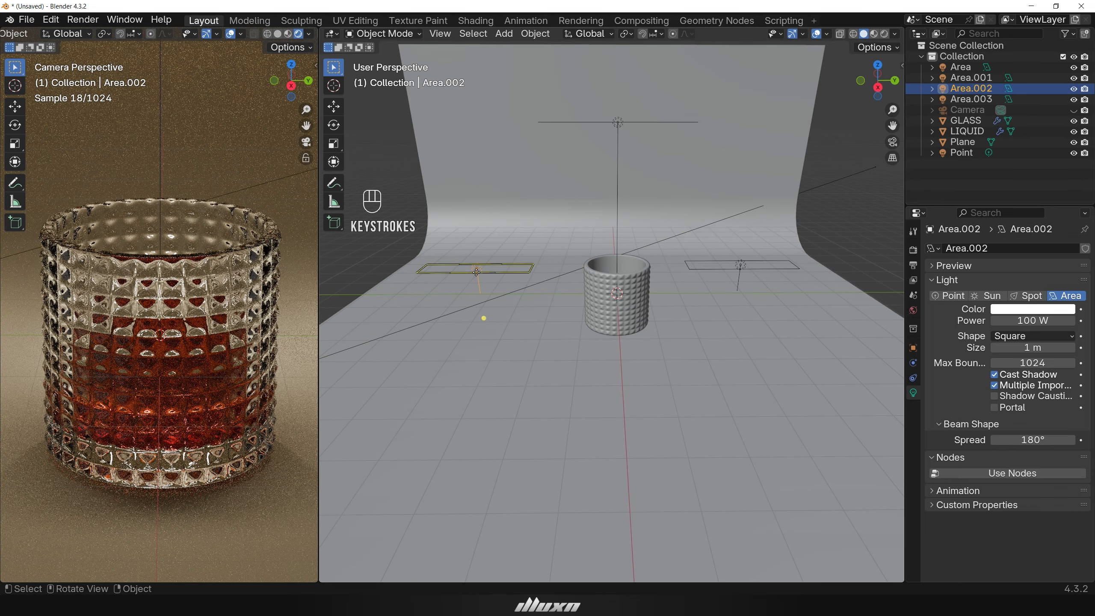
key(r)
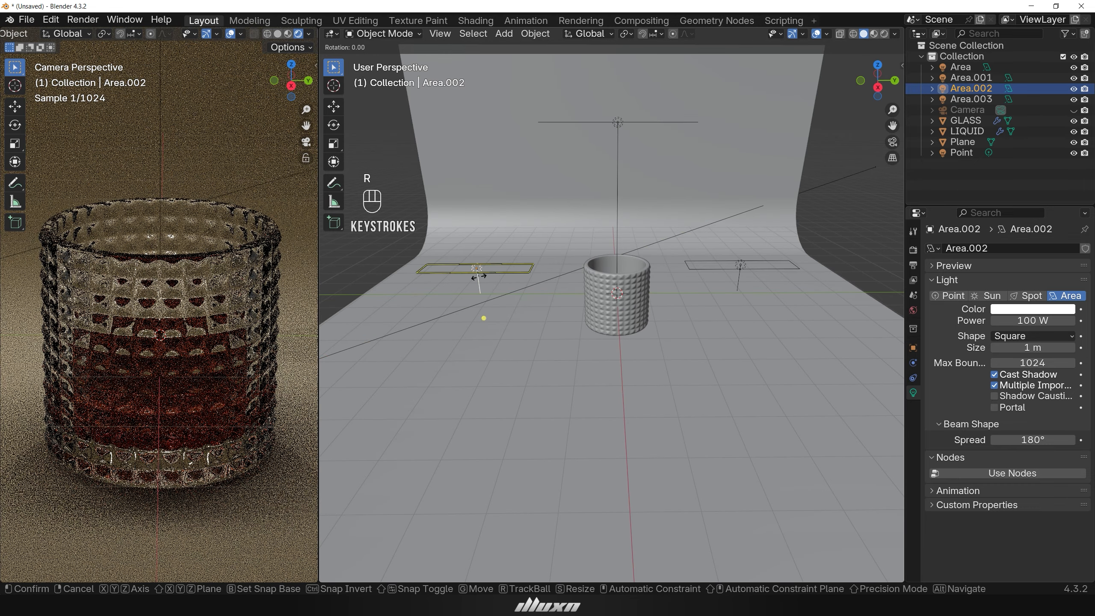
key(x)
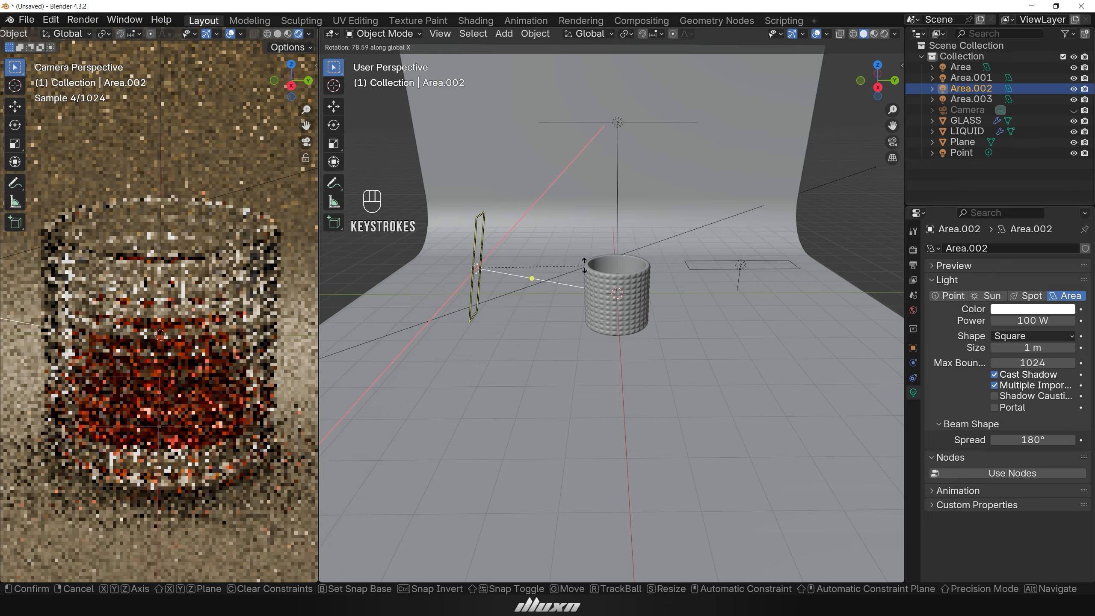
click(633, 353)
Rotate the left side area light about -26.8° around the Z axis to face the glass.
middle_drag(634, 353, 749, 357)
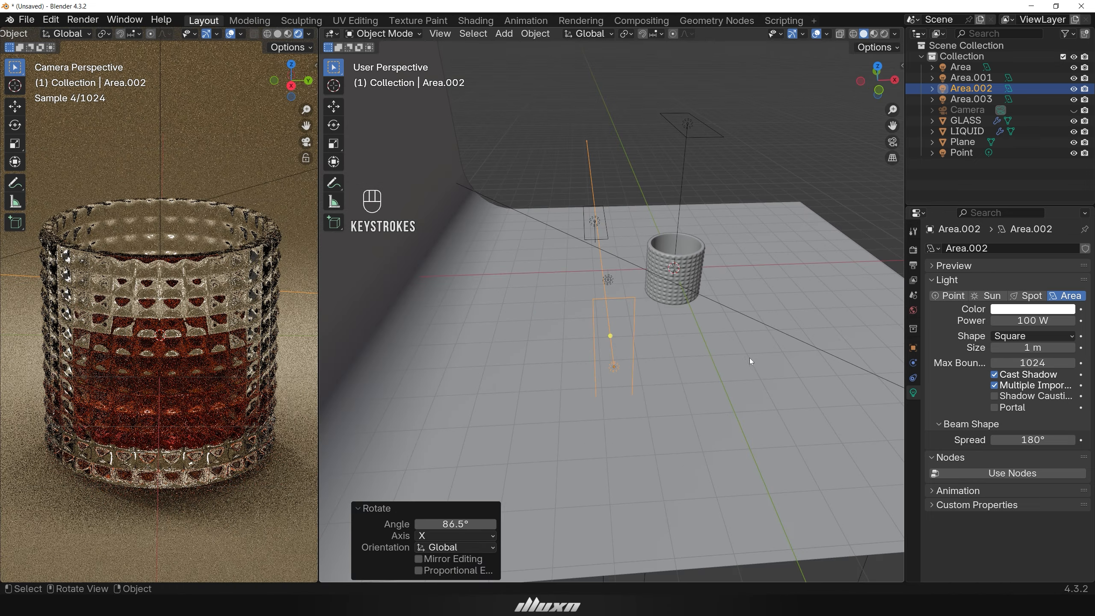
key(r)
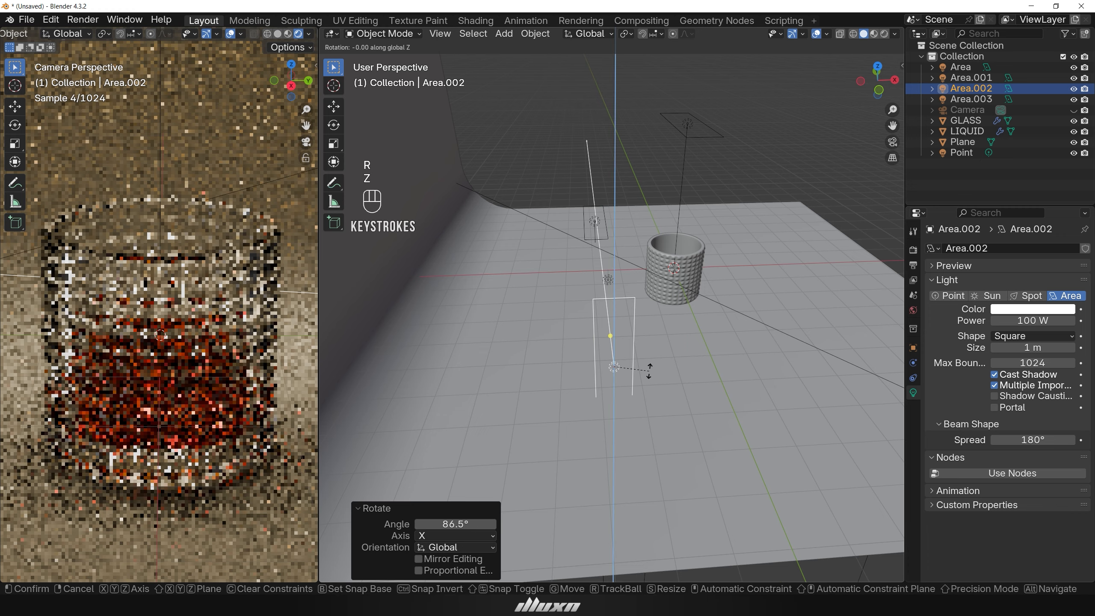
key(z)
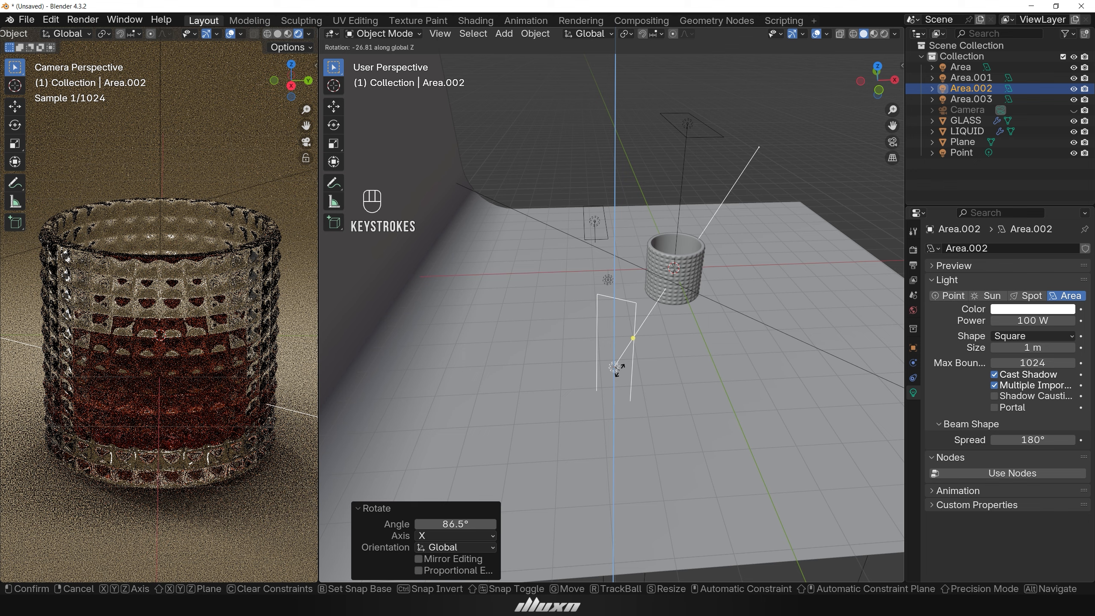
click(619, 370)
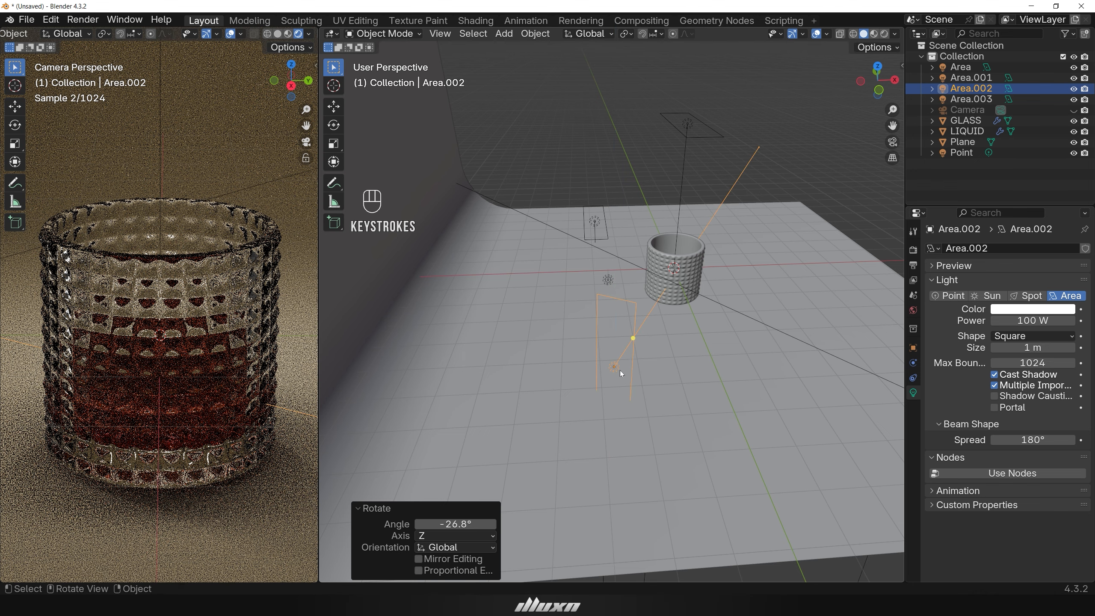
Stretch the left side area light about 1.79 times along Z and set its power to 400 W.
key(s)
key(z)
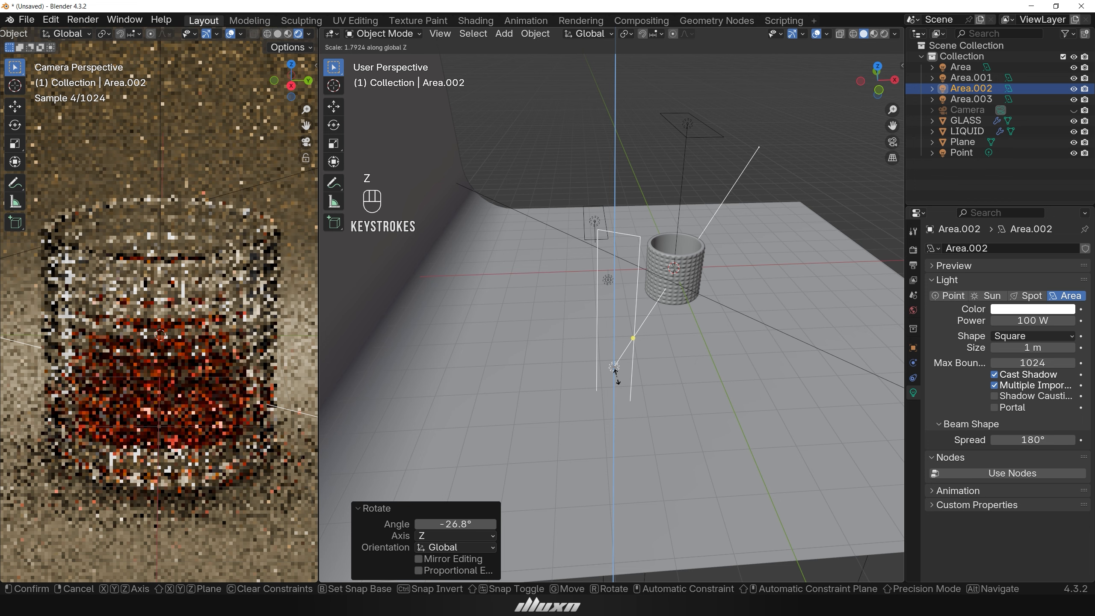
click(617, 376)
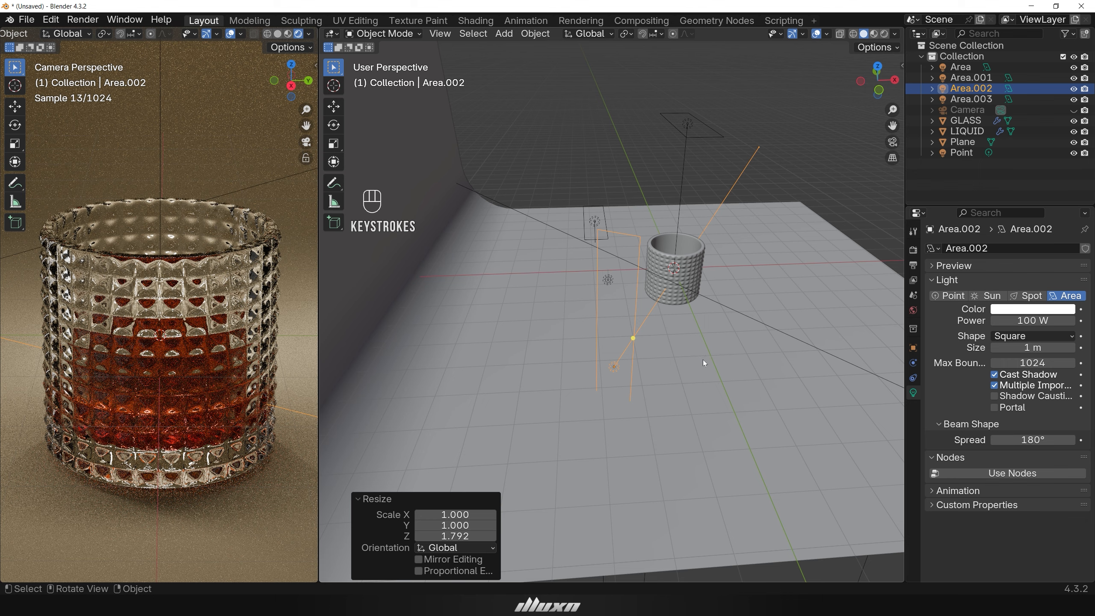
click(1027, 321)
text(400)
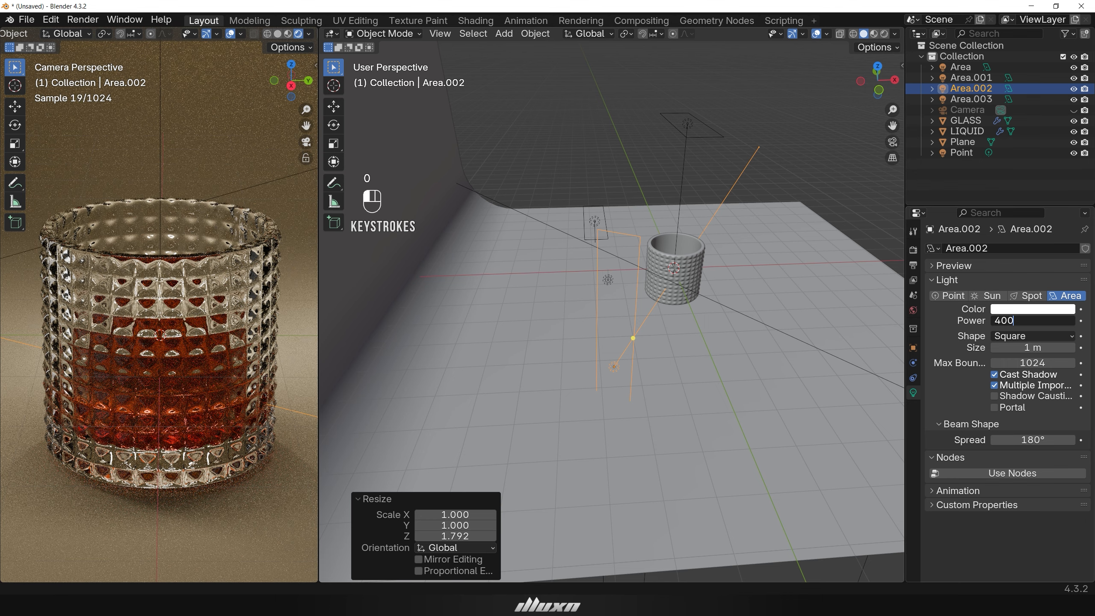
key(Return)
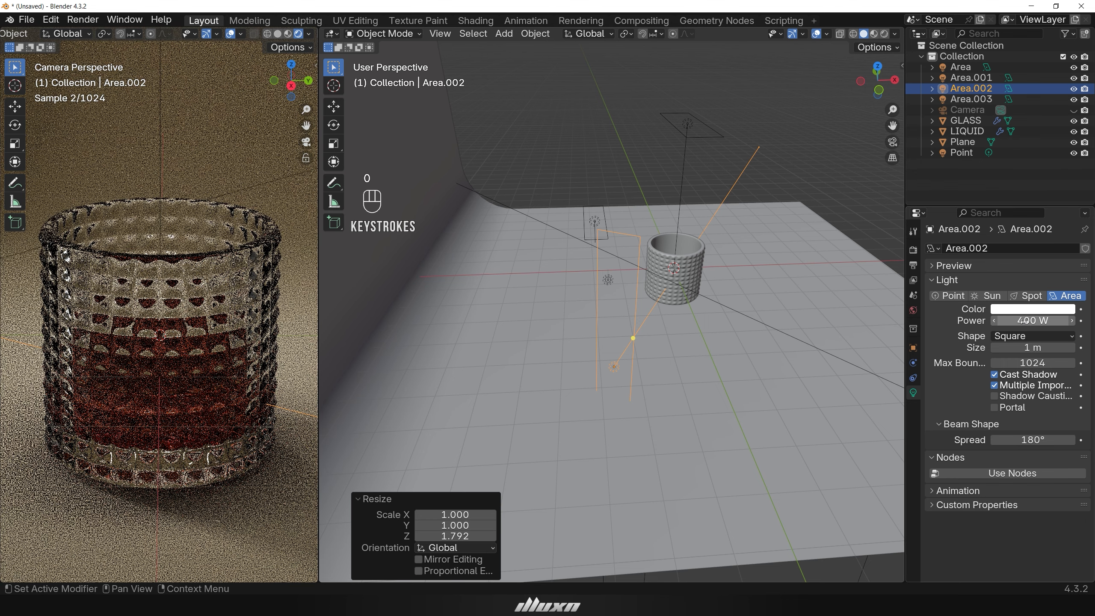
Select the right side area light and rotate it about -90.6° around the X axis so it stands upright.
middle_drag(711, 335, 557, 321)
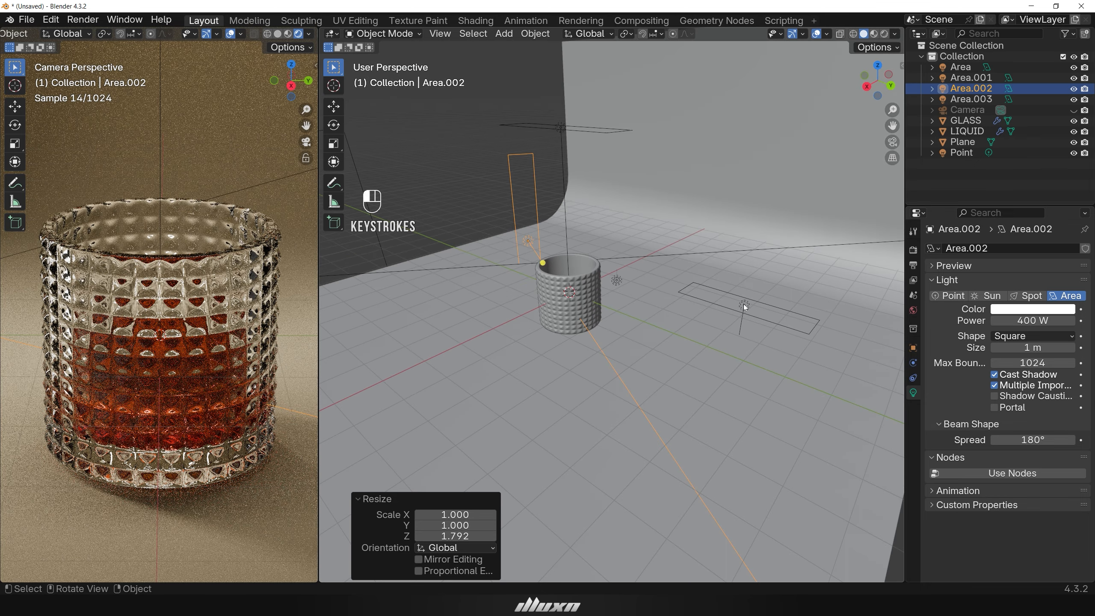
click(746, 307)
key(r)
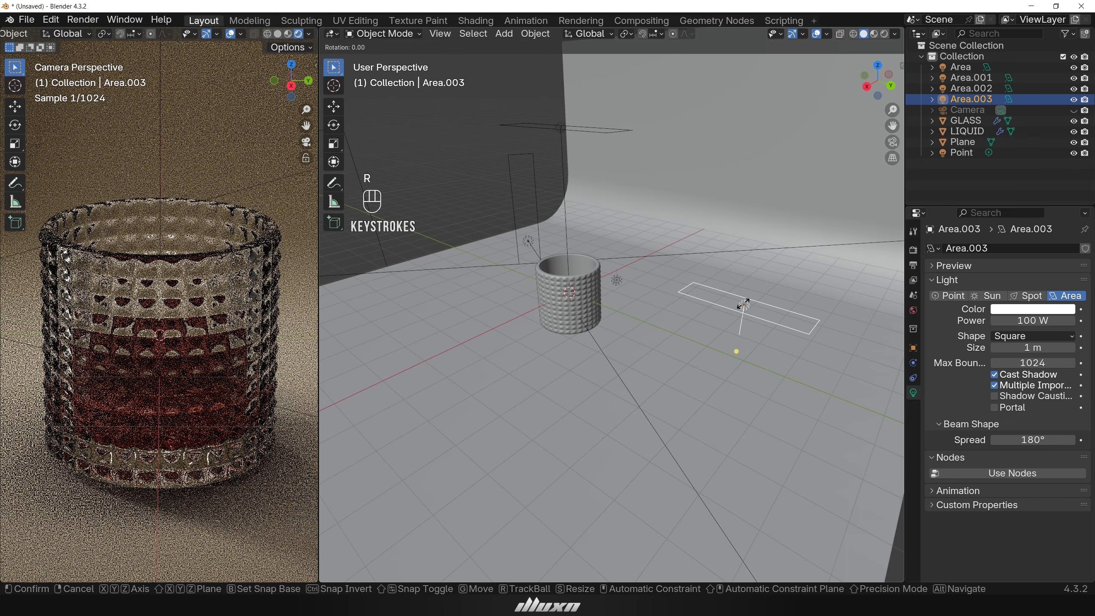
key(x)
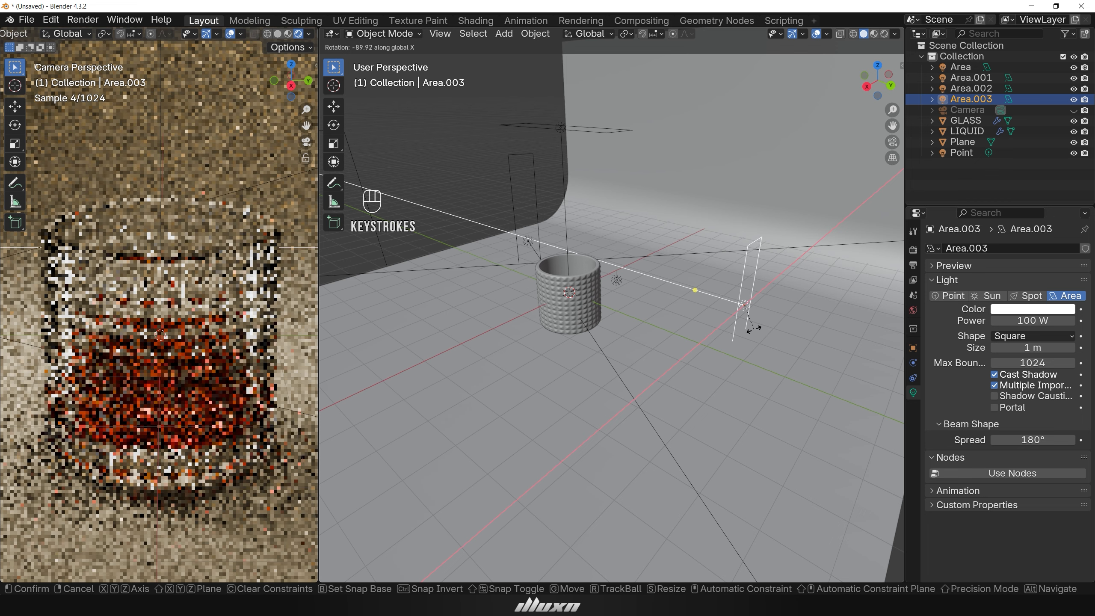
click(754, 331)
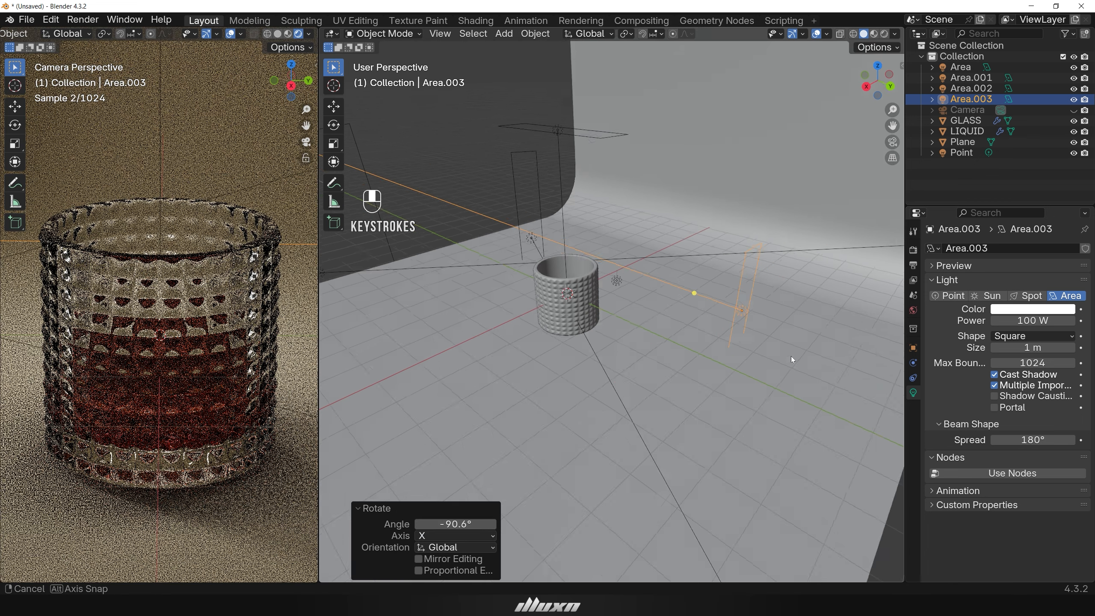
Rotate the right side area light about 39.5° around the Z axis to face the glass.
middle_drag(792, 359, 724, 370)
key(r)
key(z)
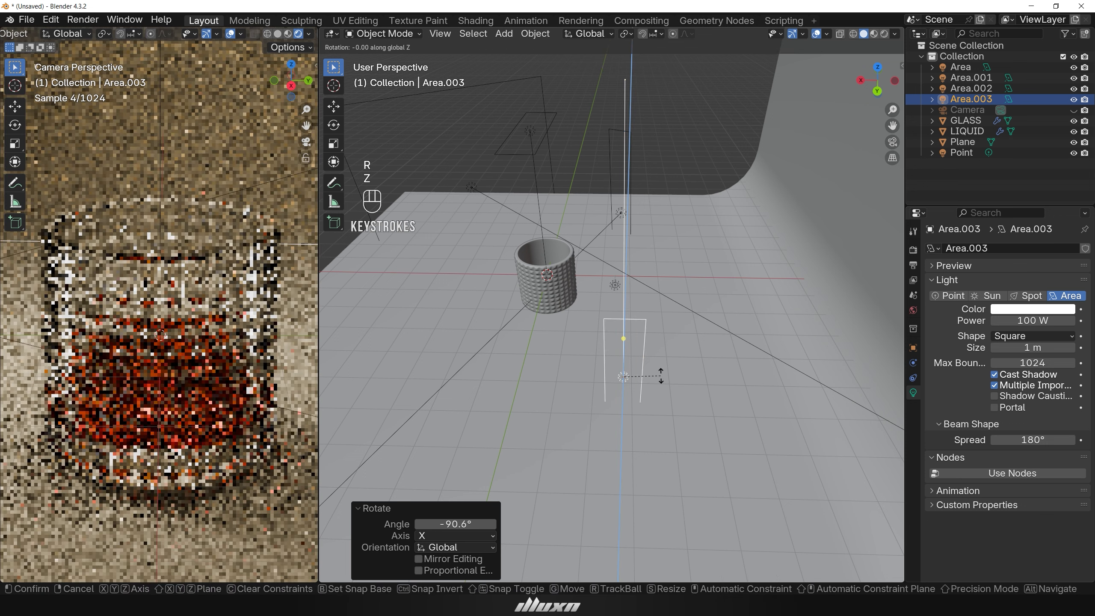
click(630, 375)
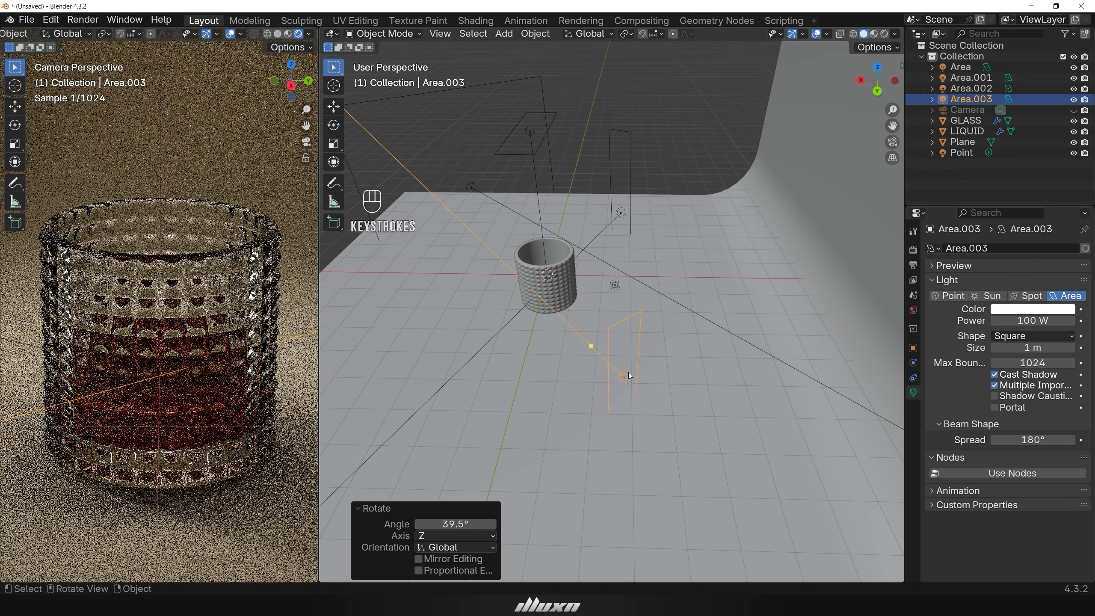
Stretch the right side area light about 2.03 times along the Z axis.
key(s)
key(z)
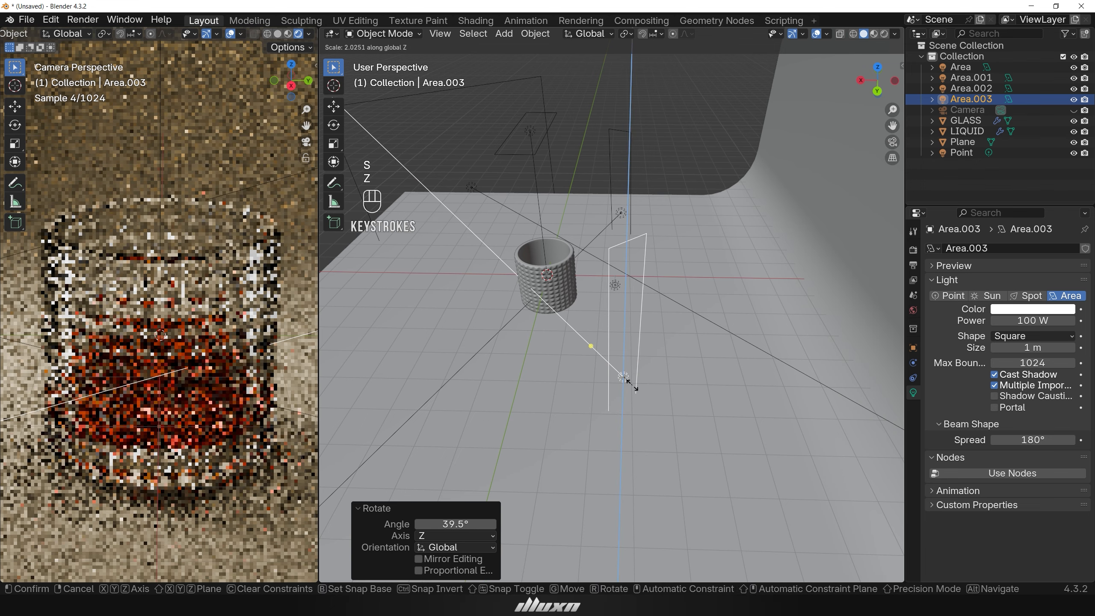
click(627, 381)
middle_drag(704, 476, 822, 456)
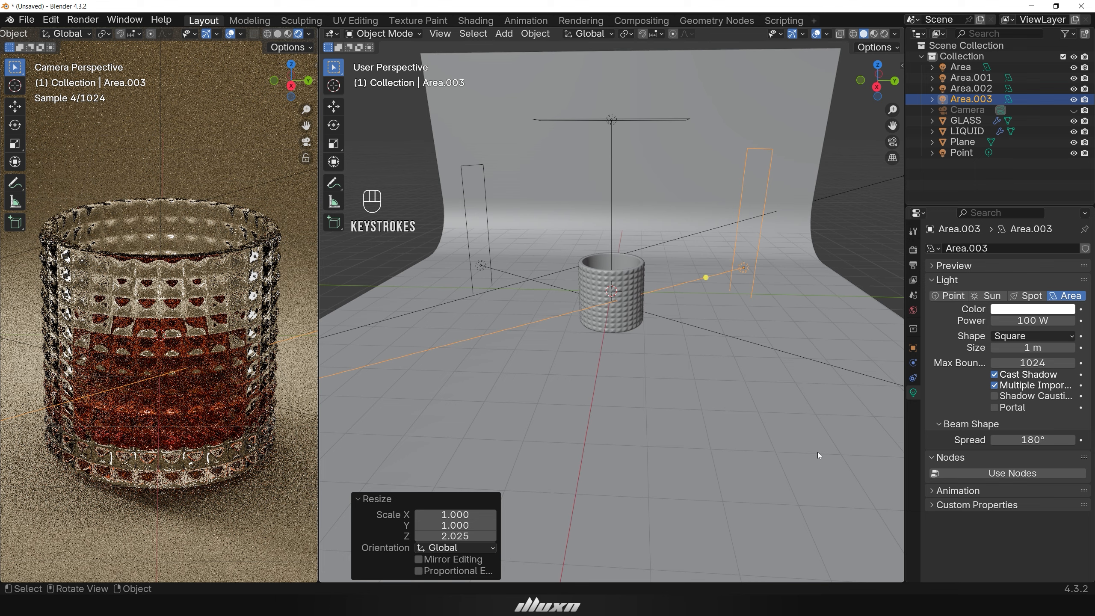
Move the right side area light about 2.58 m along its local Z axis.
key(g)
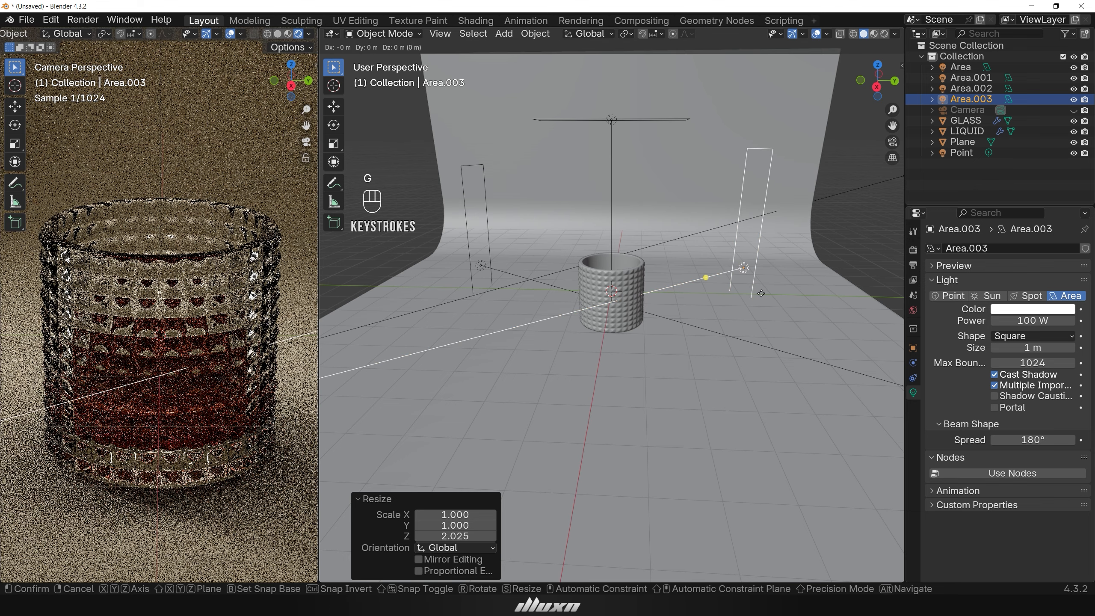
key(z)
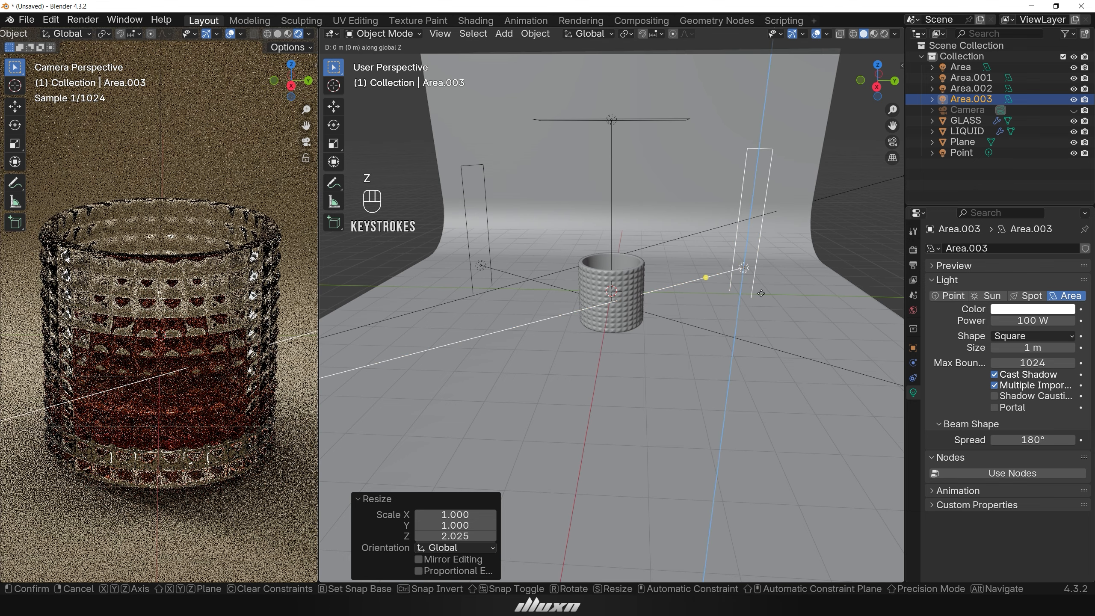
key(z)
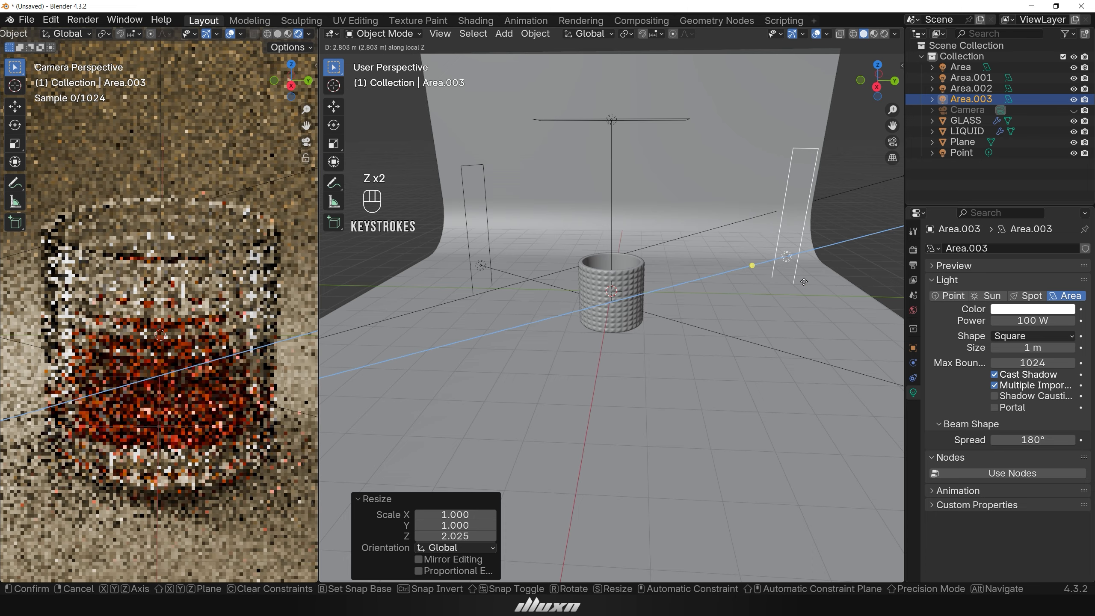
click(798, 285)
middle_drag(798, 285, 865, 391)
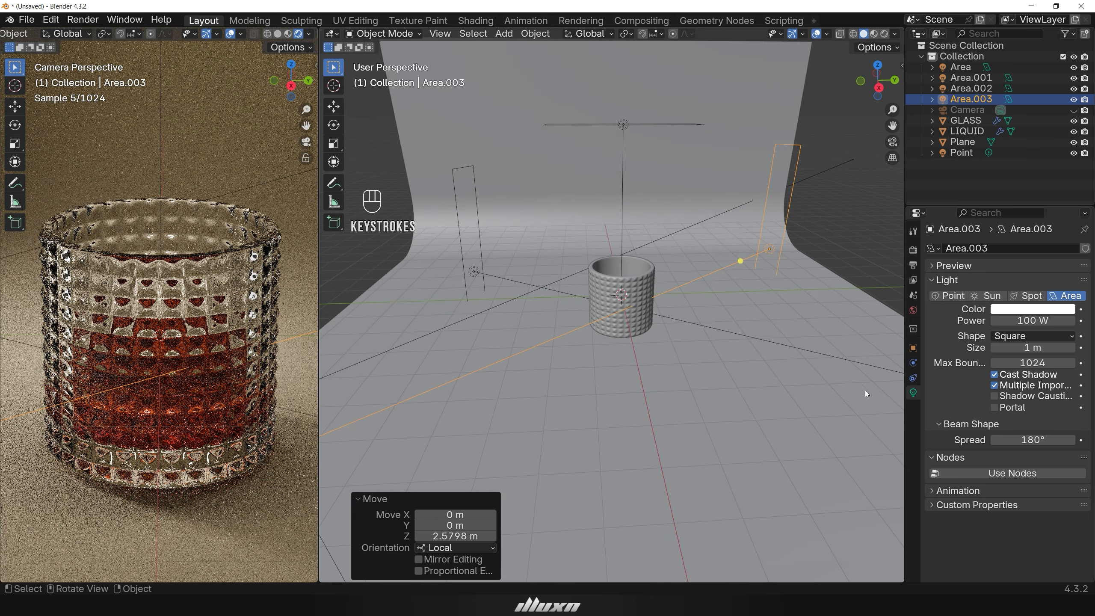
Set the right side area light's power to 300 W.
double_click(1033, 321)
text(300)
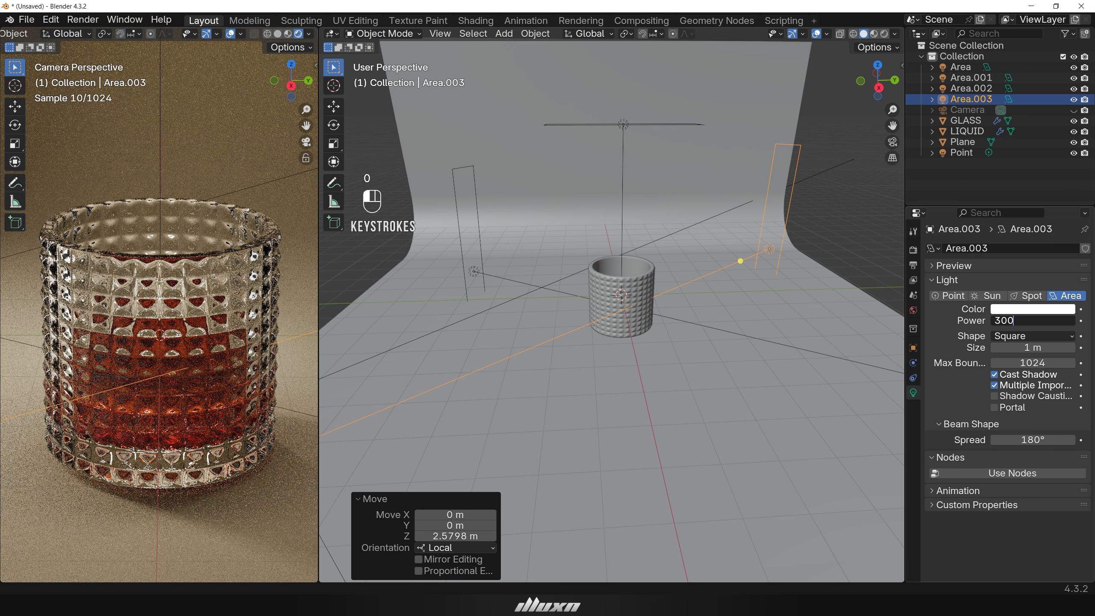
key(Return)
Select the front-left area light and set its power to 1000 W.
scroll(625, 374, down, 4)
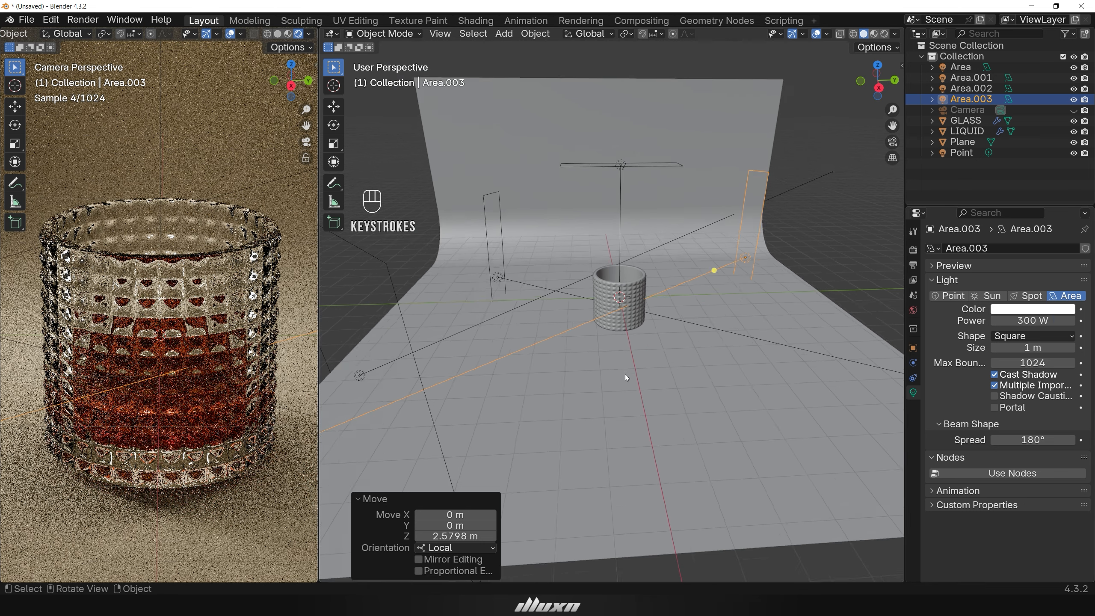
click(423, 360)
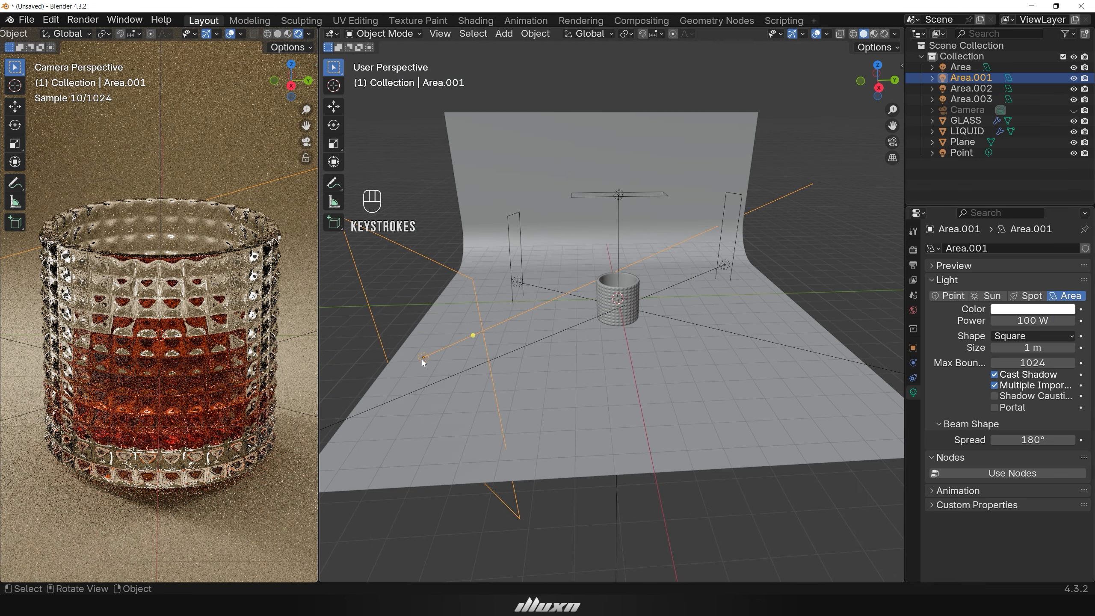
click(1033, 320)
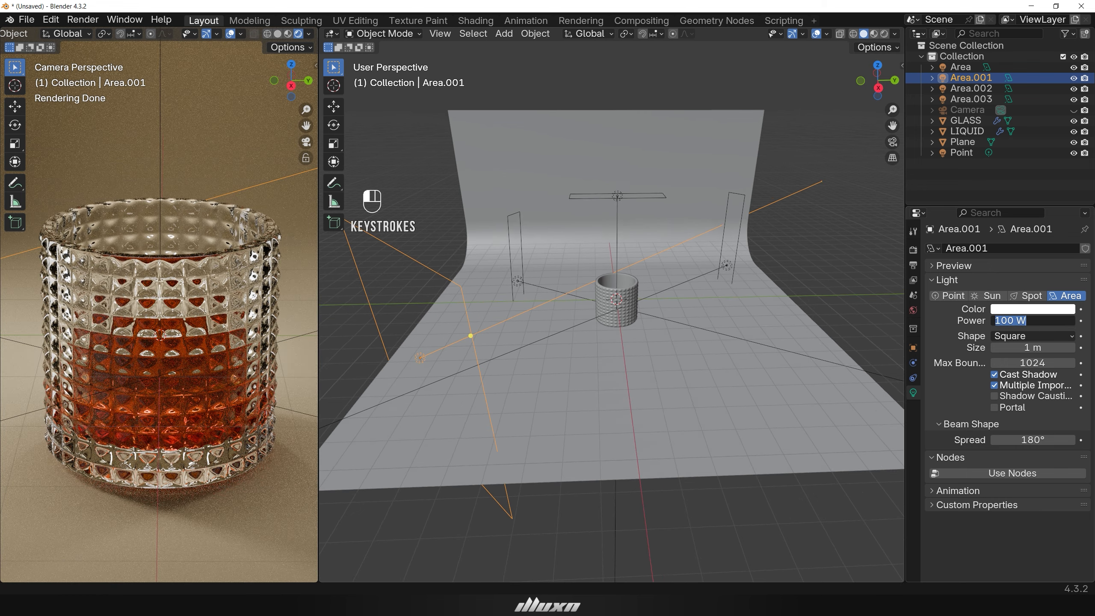
text(10)
key(Return)
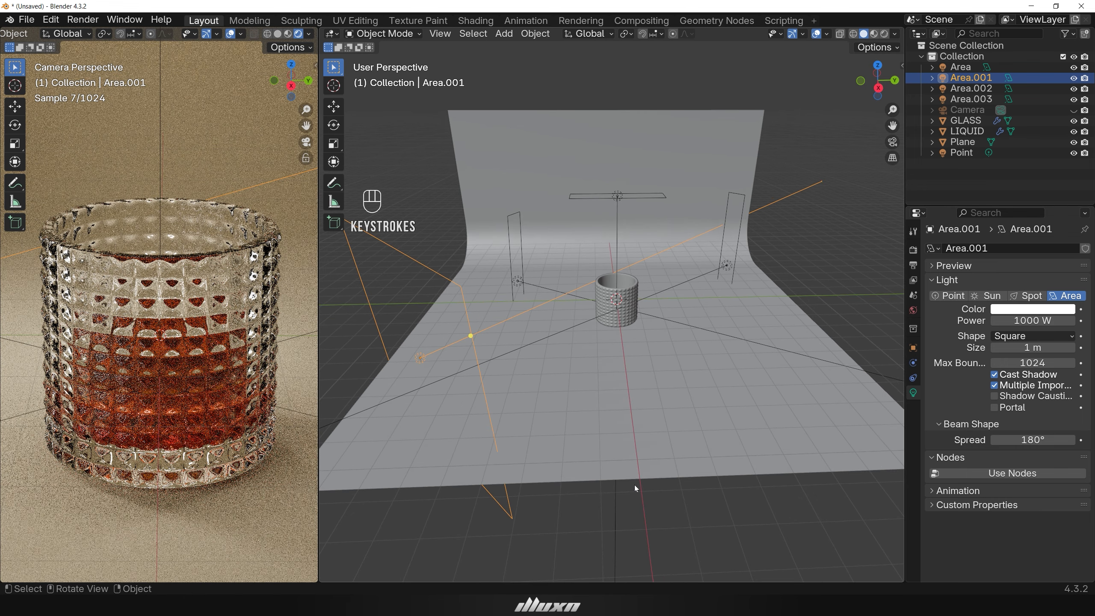
Move the point light about 0.35 m along the global X axis.
click(608, 517)
mouse_move(656, 516)
middle_down()
mouse_move(649, 570)
mouse_move(546, 514)
mouse_move(717, 520)
mouse_move(653, 521)
middle_up()
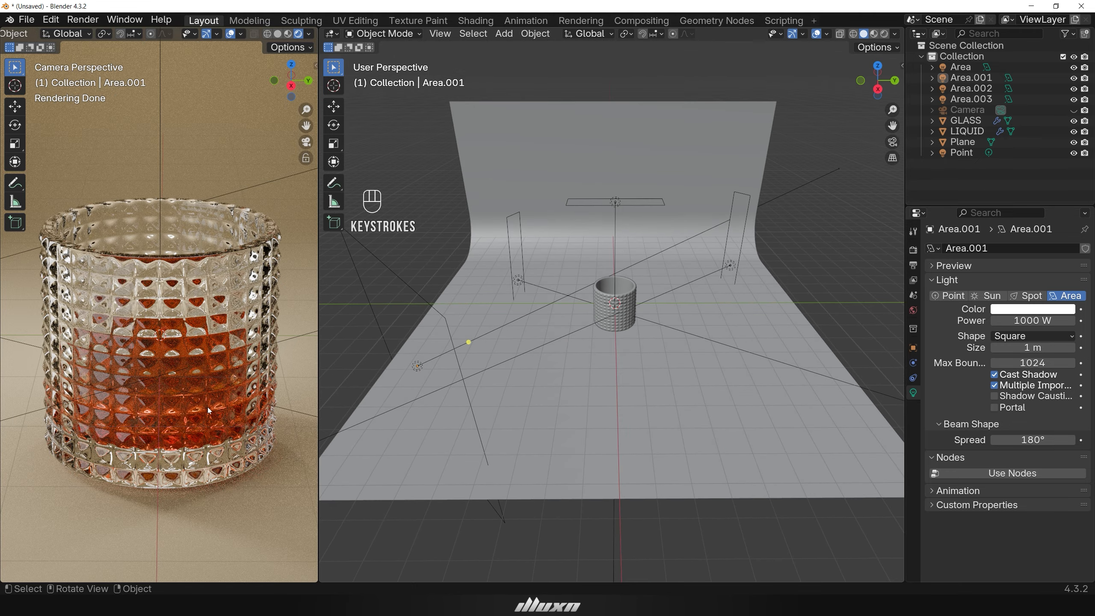
scroll(207, 408, down, 3)
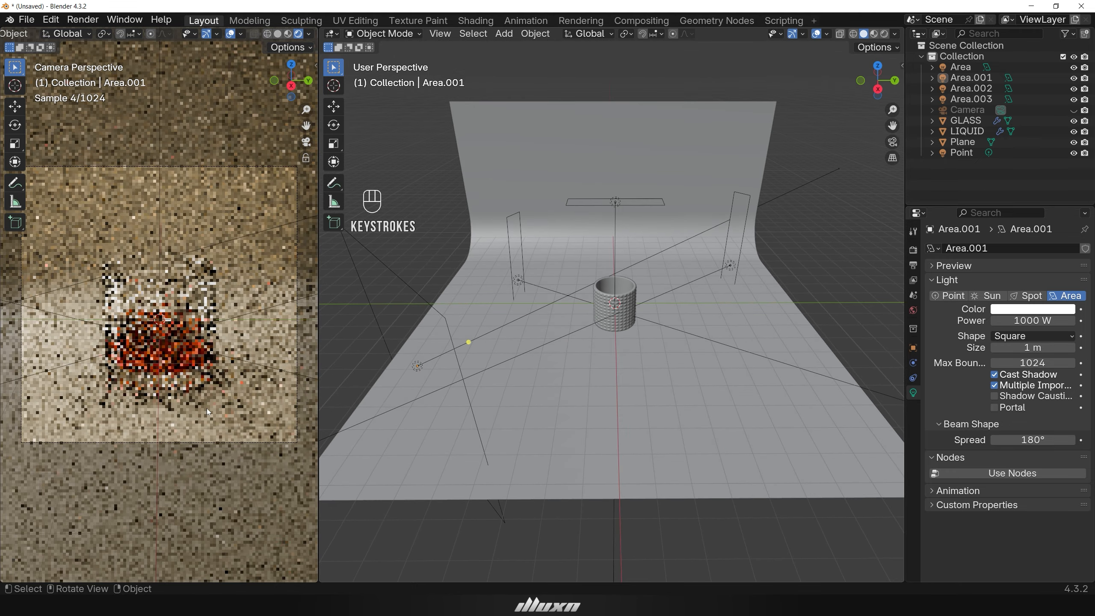
scroll(207, 408, down, 1)
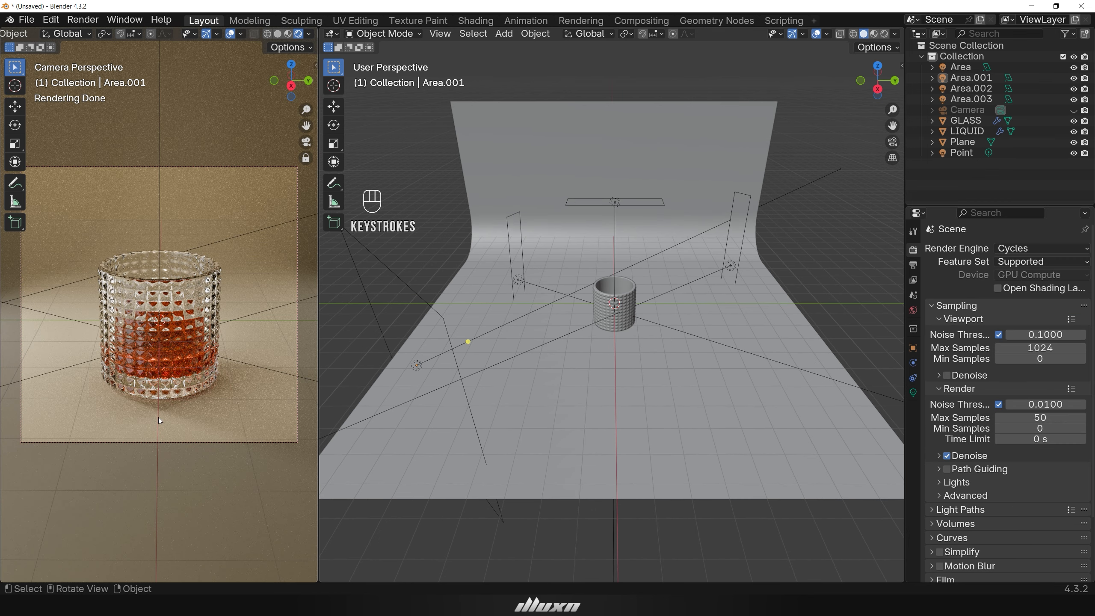
middle_drag(158, 418, 159, 410)
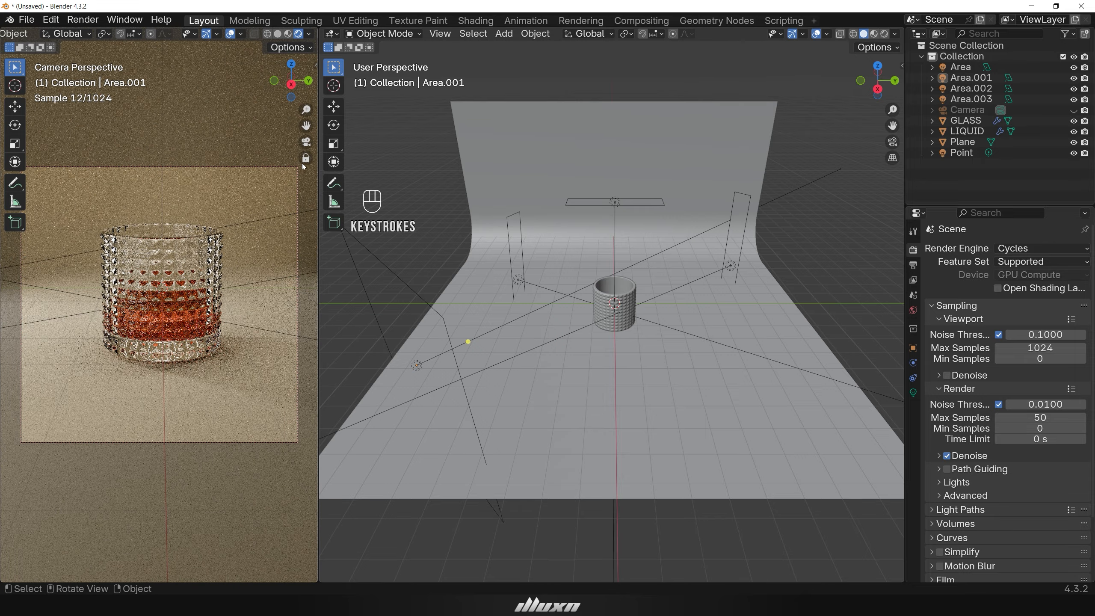
drag(306, 125, 302, 137)
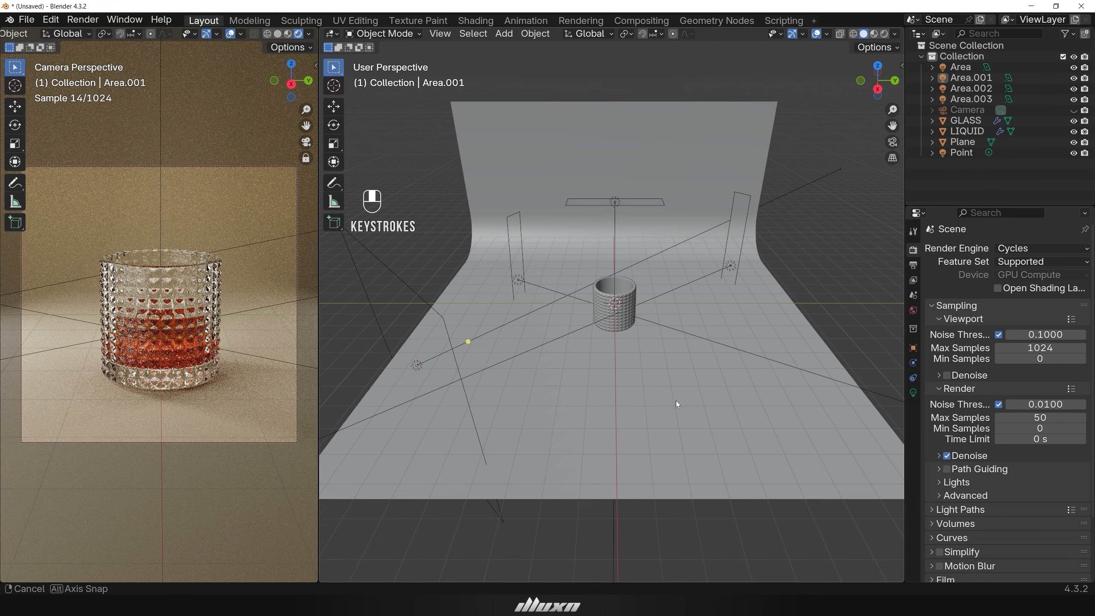
middle_drag(676, 400, 560, 392)
scroll(614, 291, up, 4)
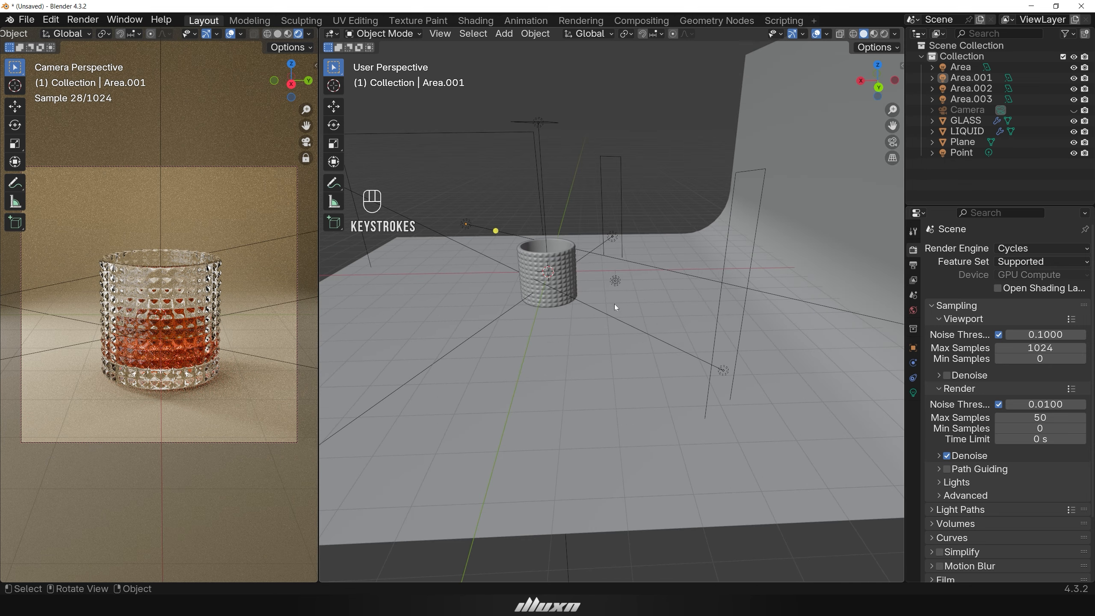
click(616, 278)
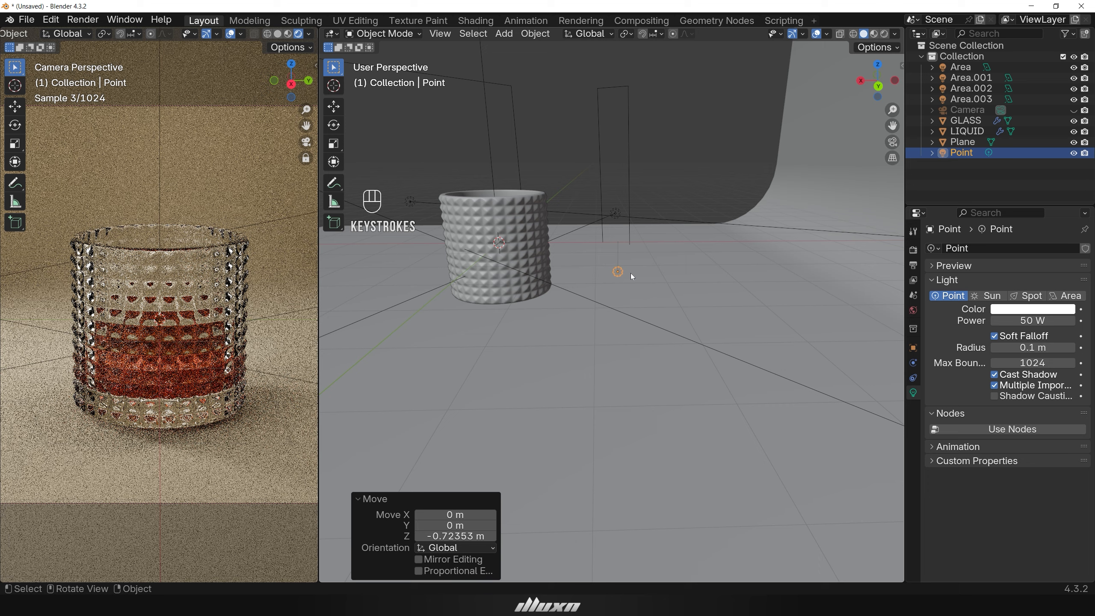
key(g)
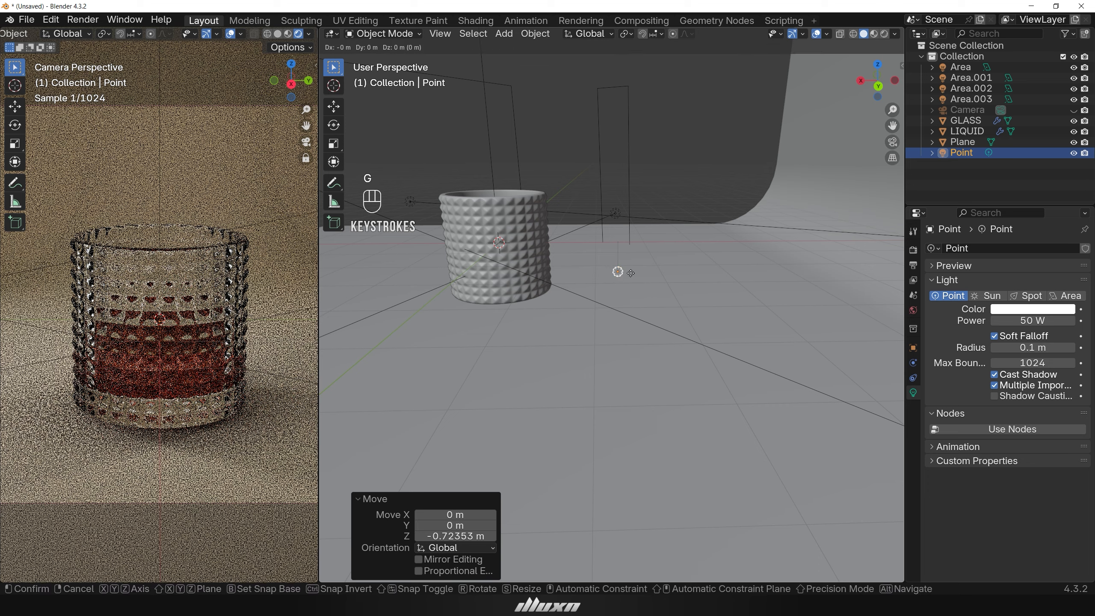
key(x)
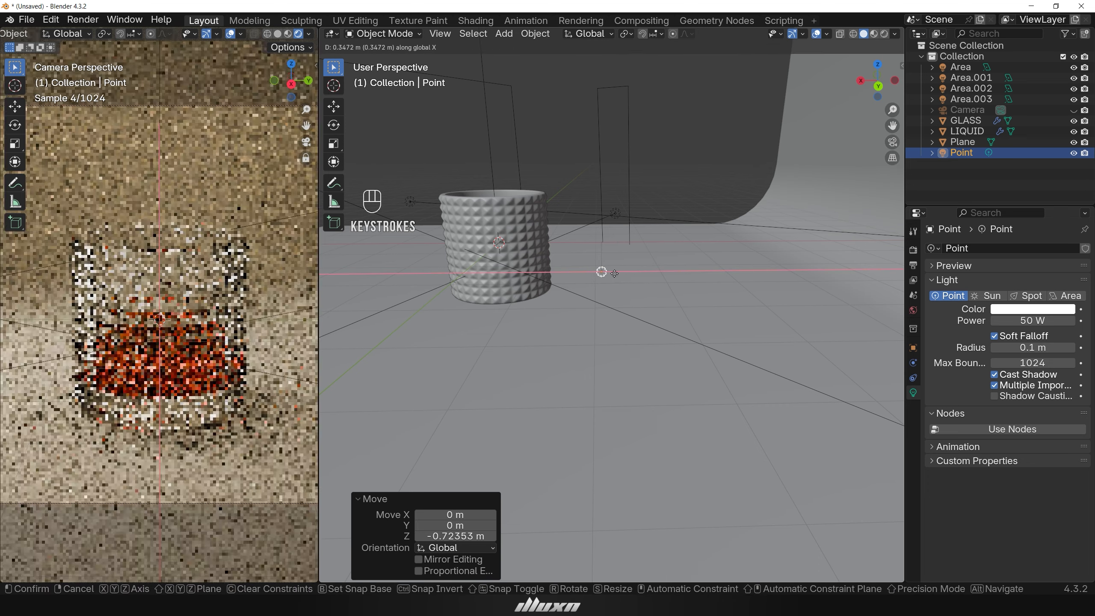
click(614, 273)
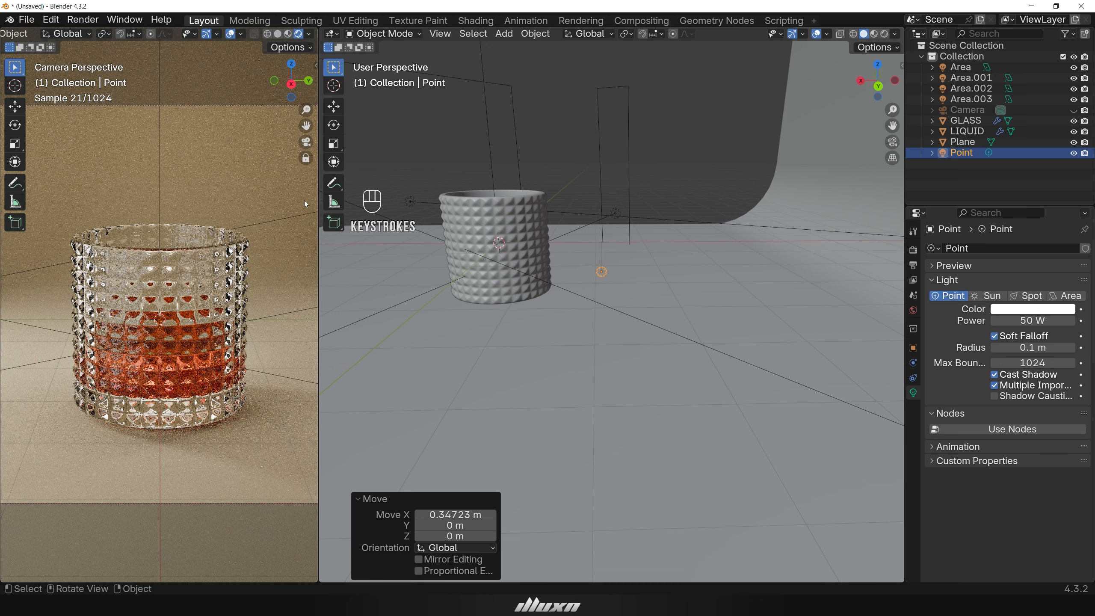
Set the final render's maximum samples to 50 in the render sampling settings.
click(306, 160)
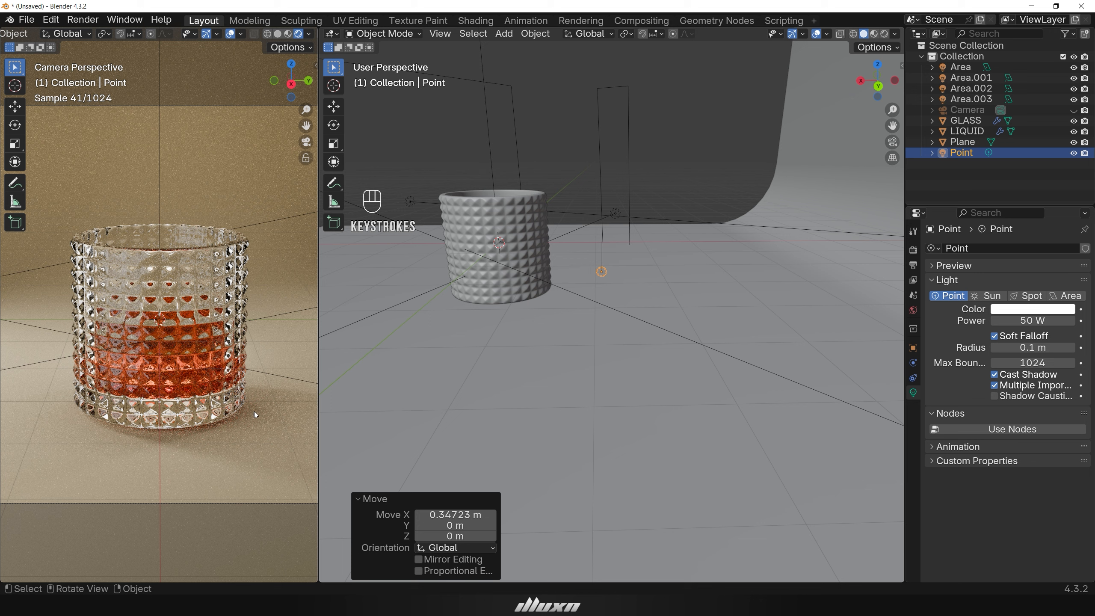
click(914, 251)
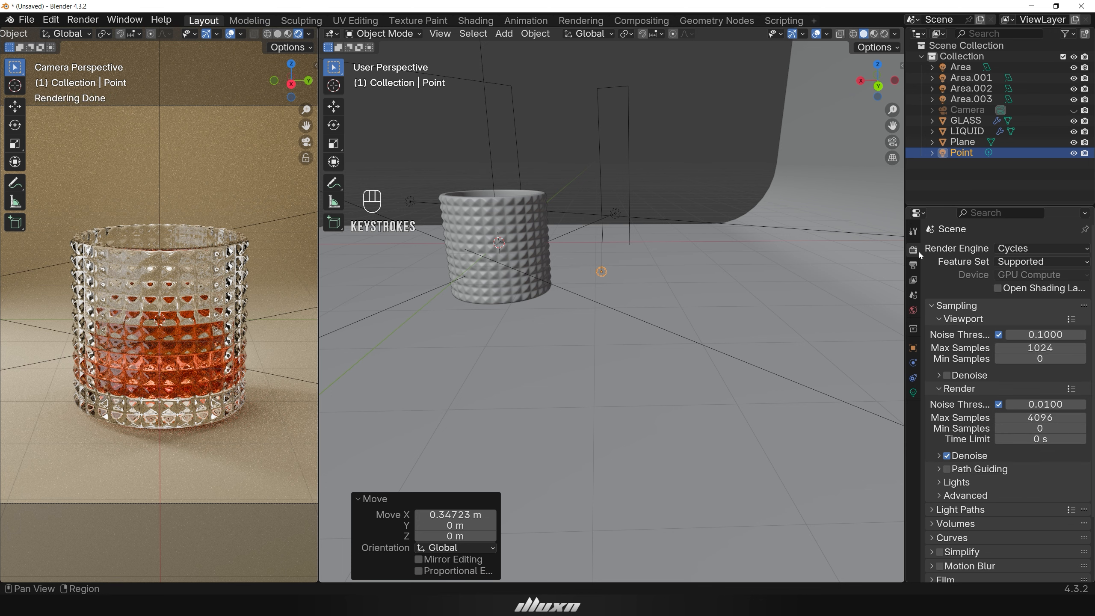
double_click(1040, 417)
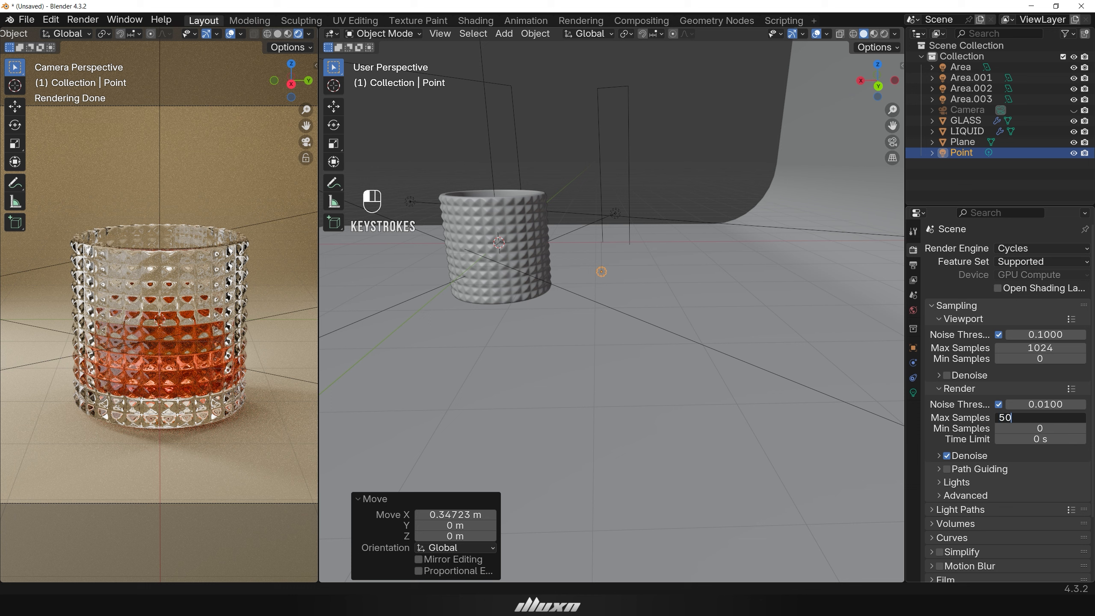
text(50)
key(Return)
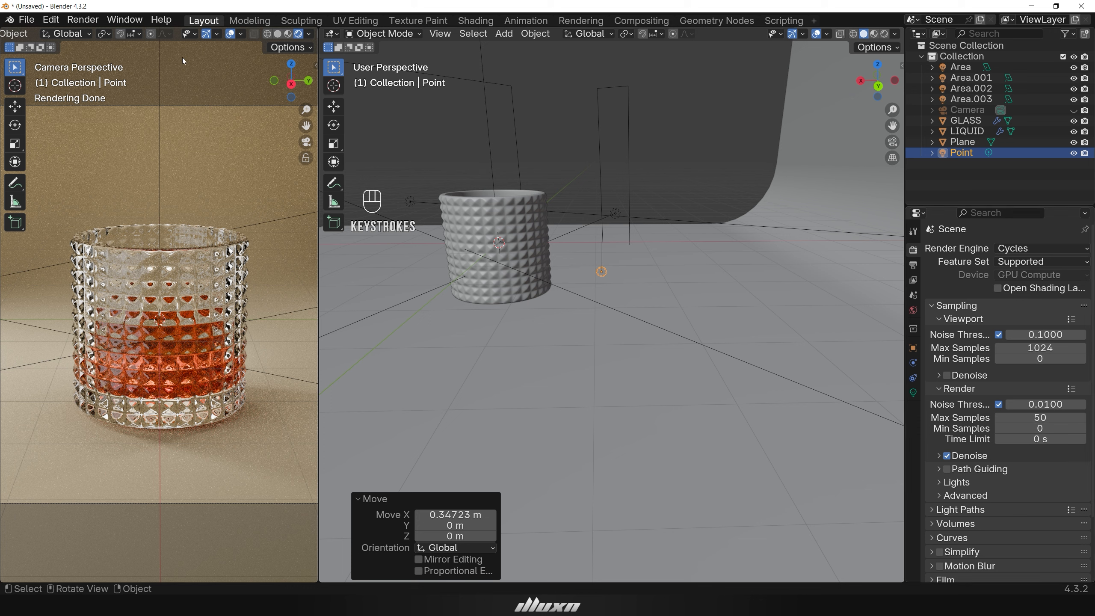
Render the image and save it as Crystal Glass1 PNG in the Blender Output folder, then close the render window.
click(83, 20)
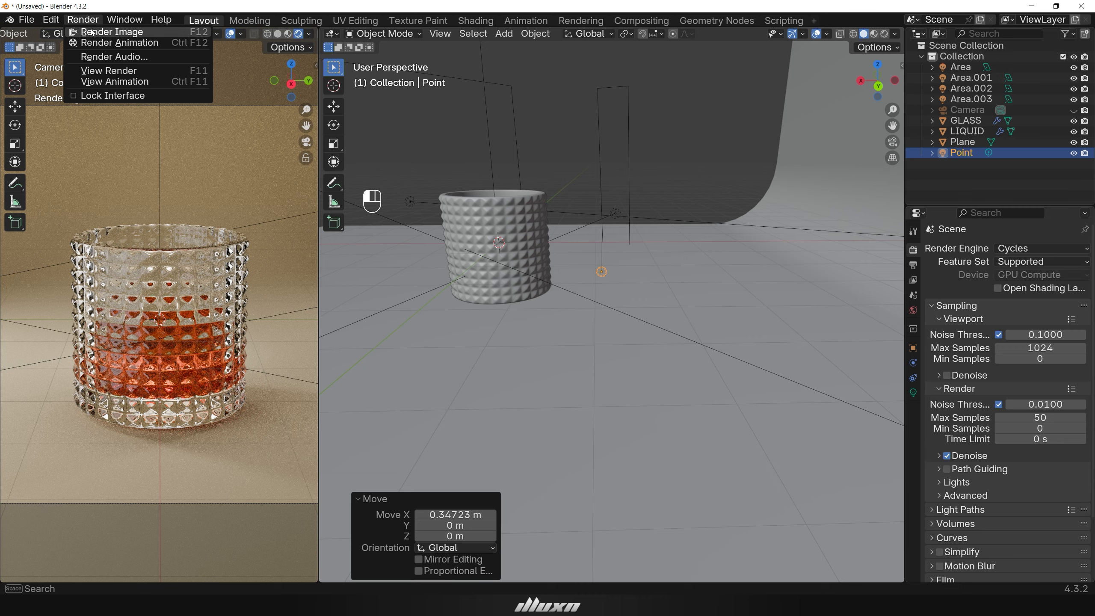
click(92, 32)
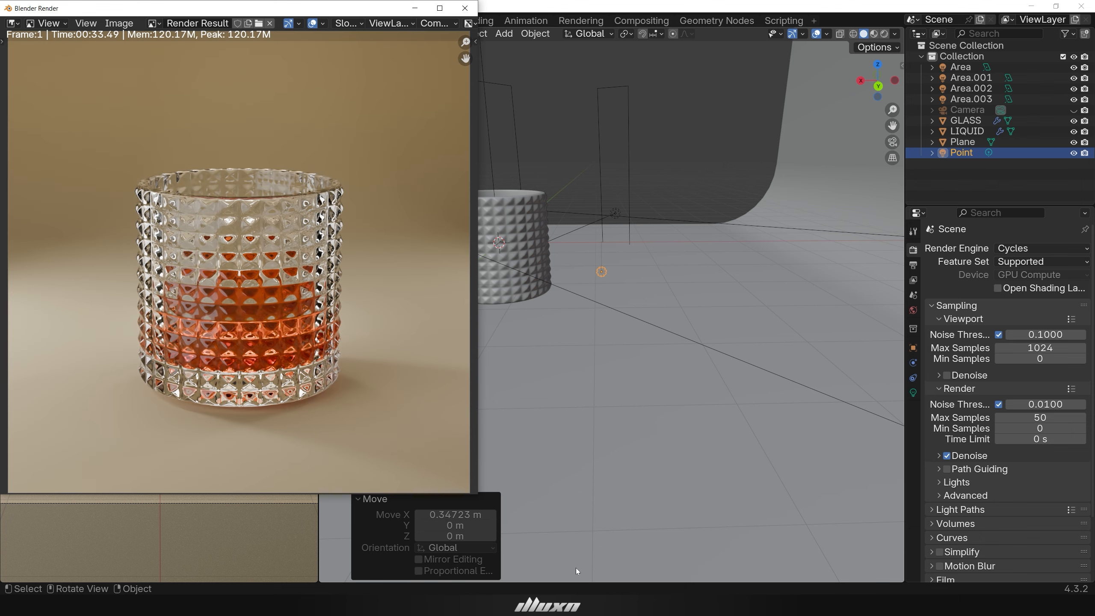
click(118, 23)
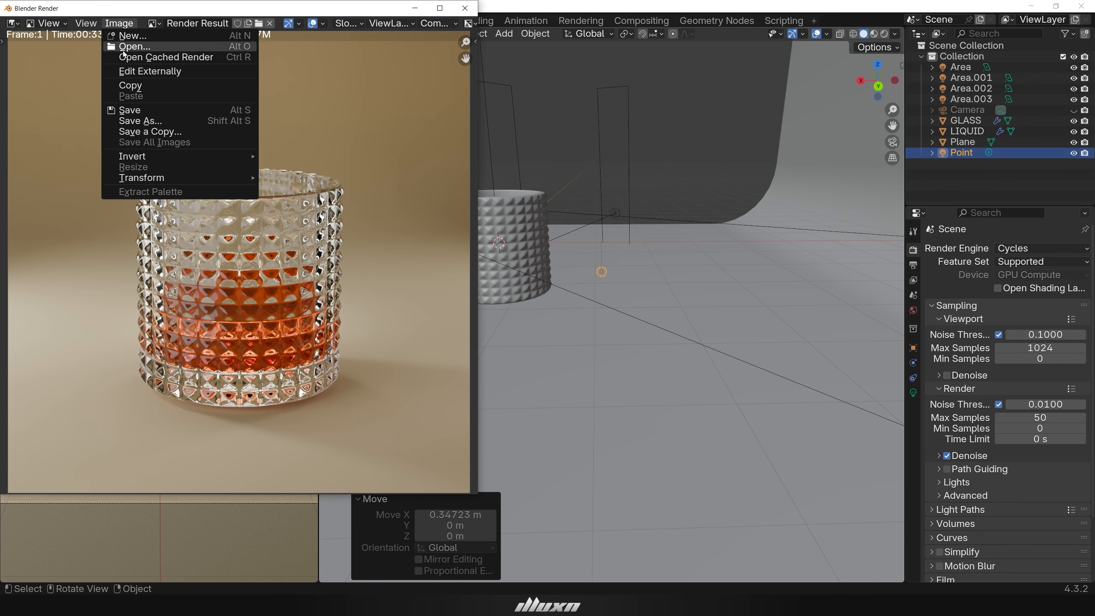
click(150, 121)
click(262, 453)
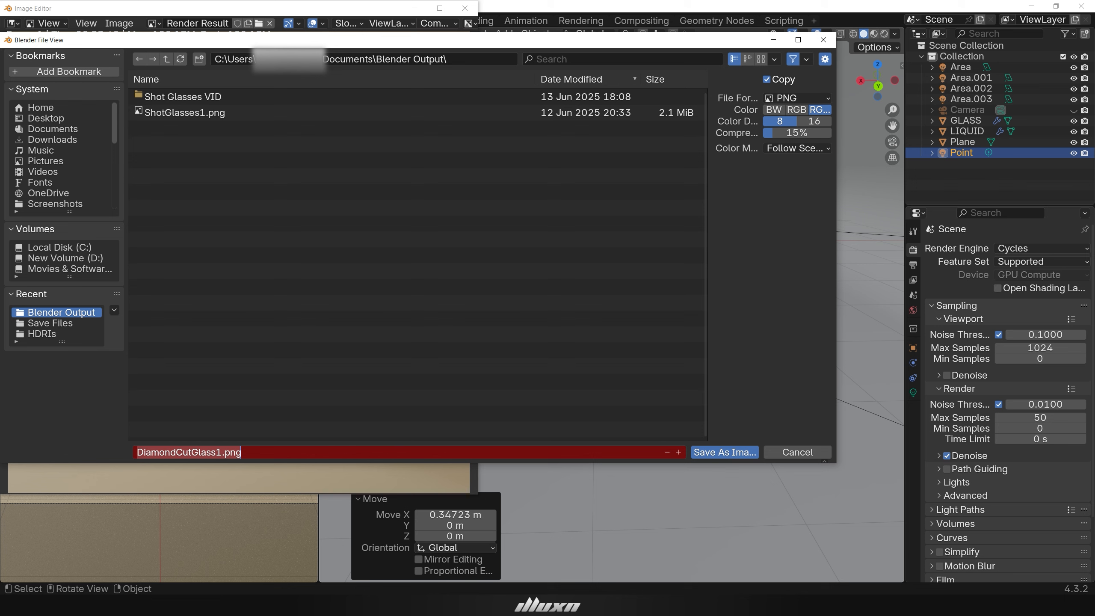
text(Crys)
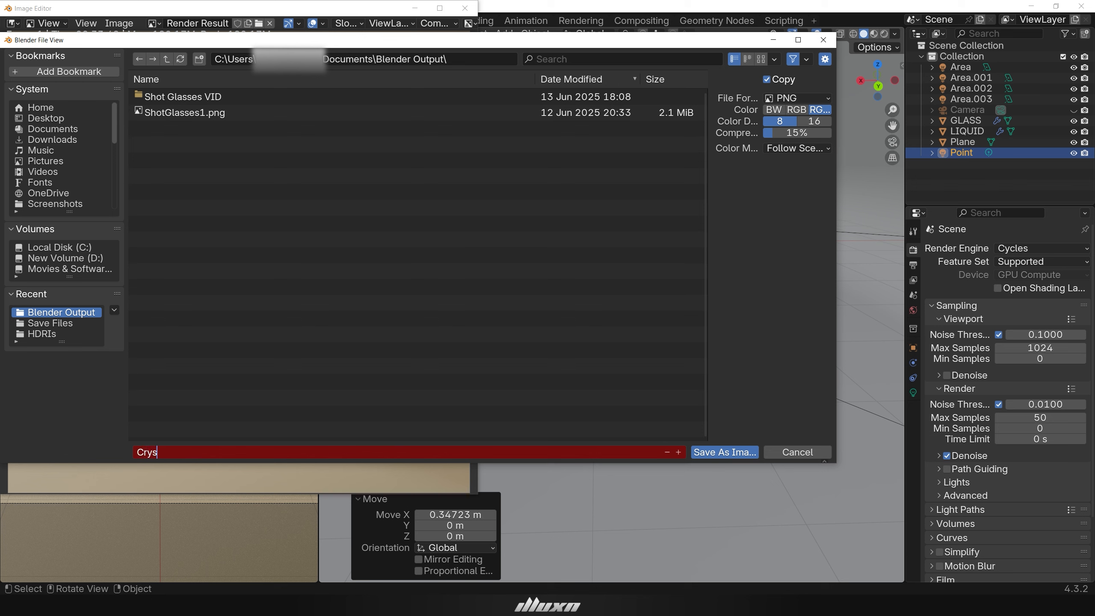
text(lass1)
click(725, 453)
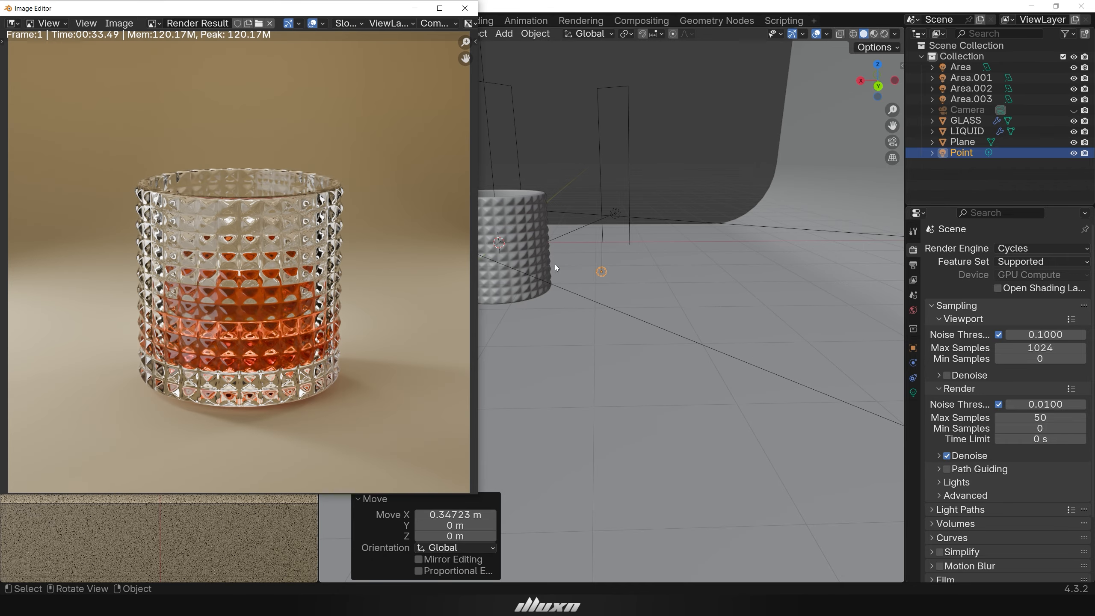
click(464, 9)
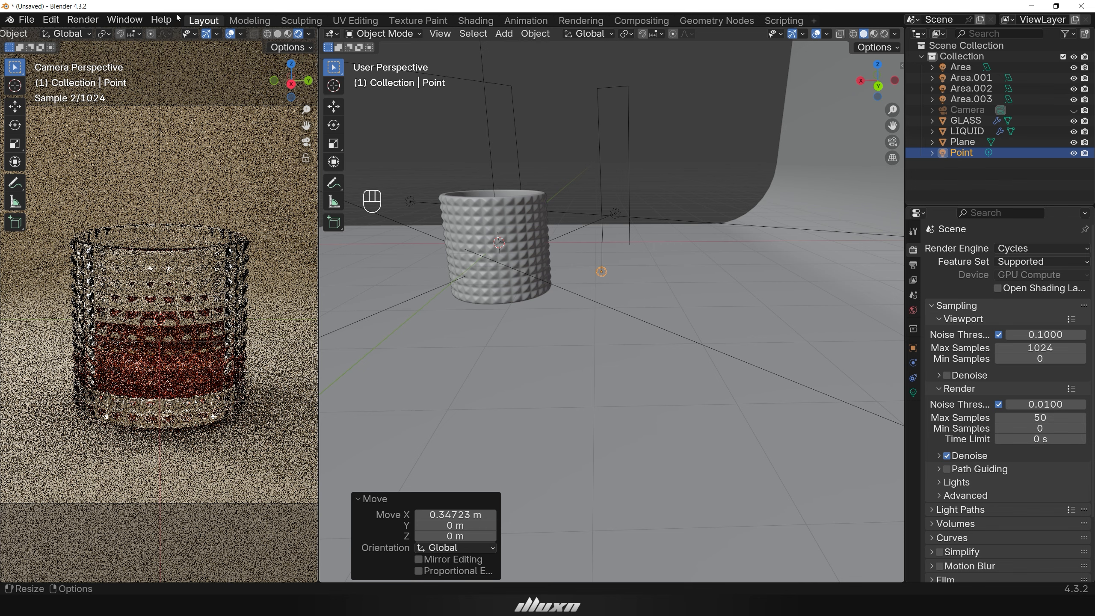
Save the blend file as Crystal Glass1 in the Blender Output folder.
click(26, 19)
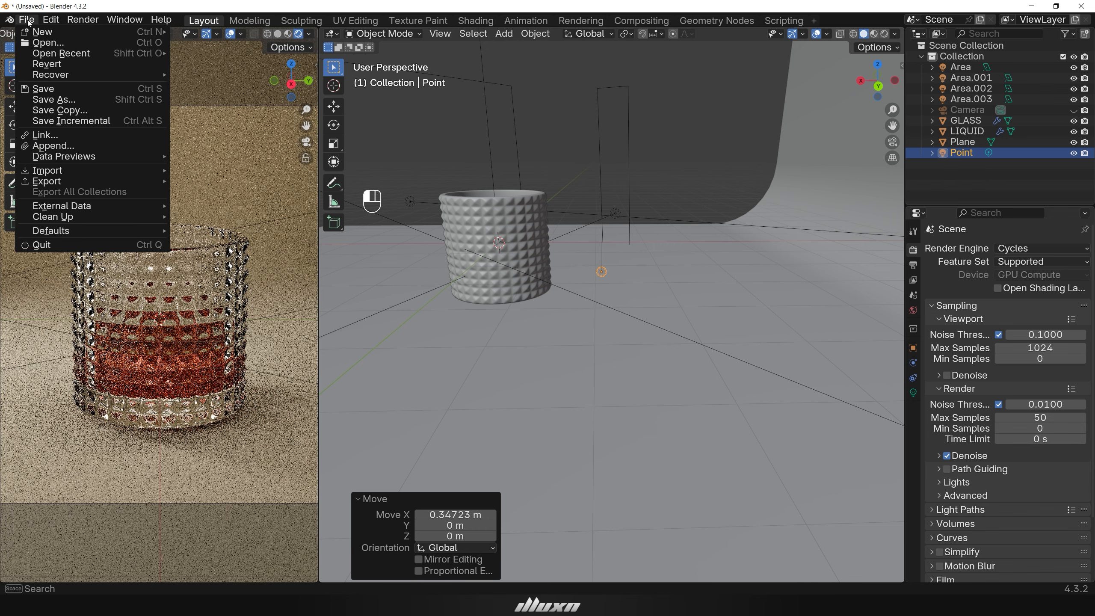
click(61, 101)
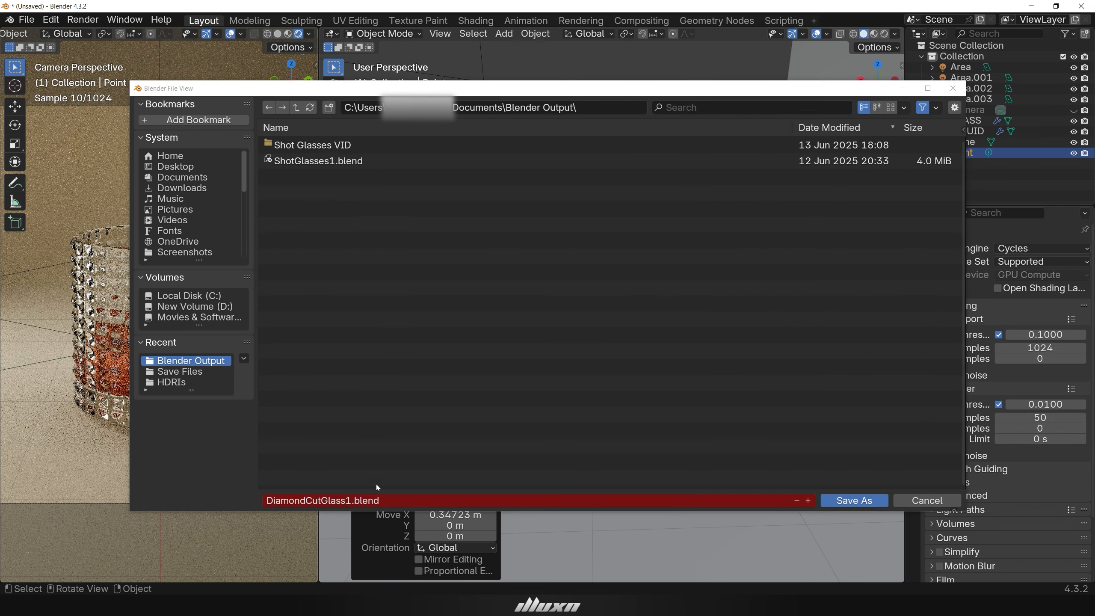
click(376, 501)
key(BackSpace)
text(Crys)
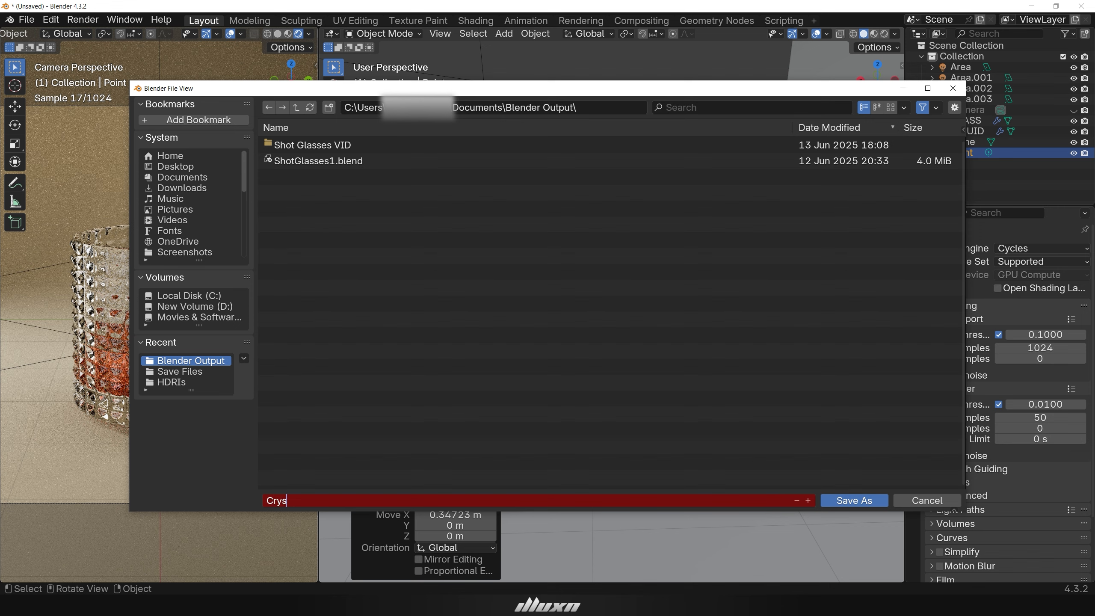
text(tal Glass1)
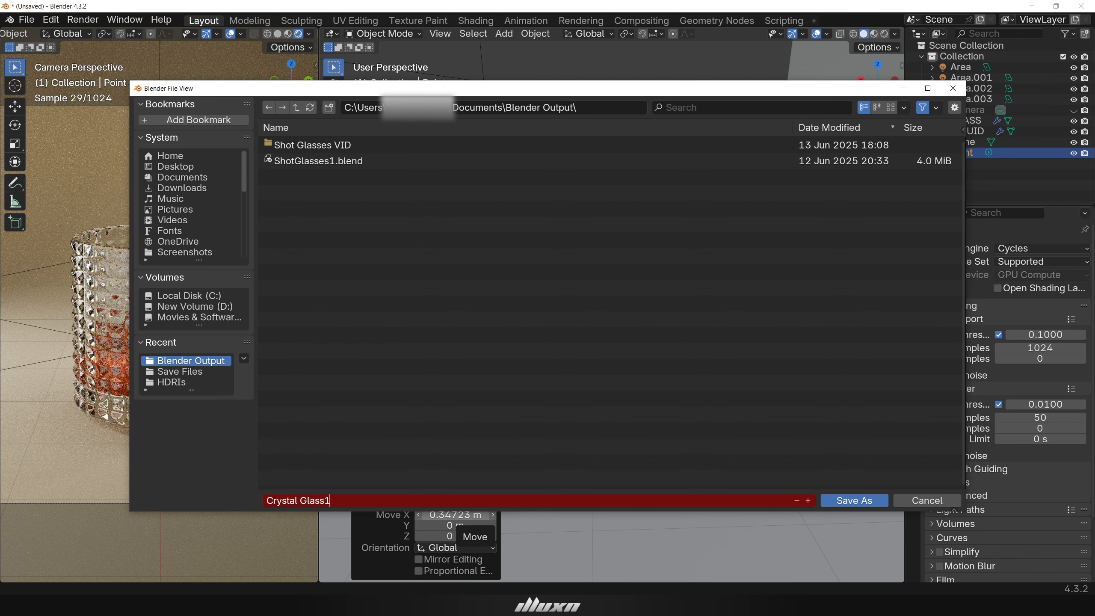
key(Return)
click(859, 502)
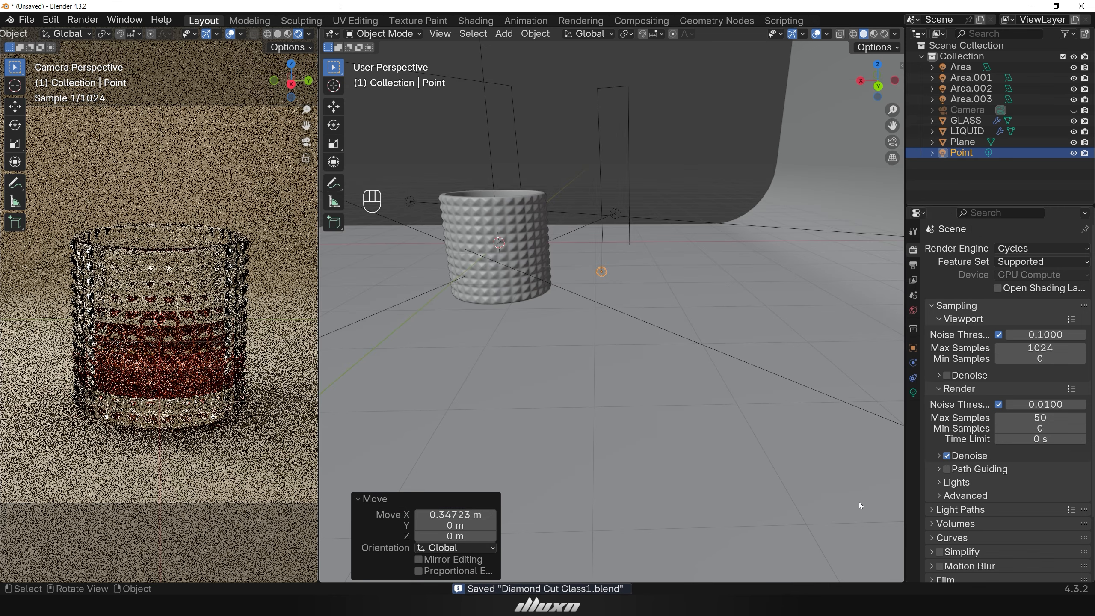
middle_drag(520, 404, 635, 421)
scroll(635, 421, down, 6)
click(620, 500)
mouse_move(620, 500)
middle_down()
mouse_move(635, 502)
mouse_move(636, 557)
mouse_move(524, 519)
mouse_move(758, 524)
mouse_move(635, 514)
middle_up()
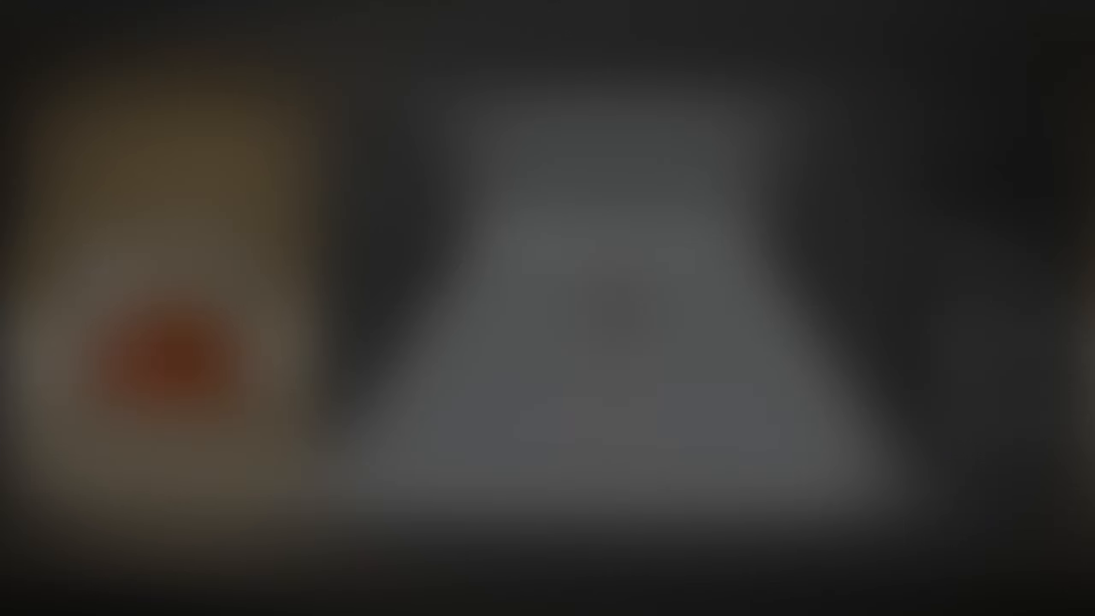